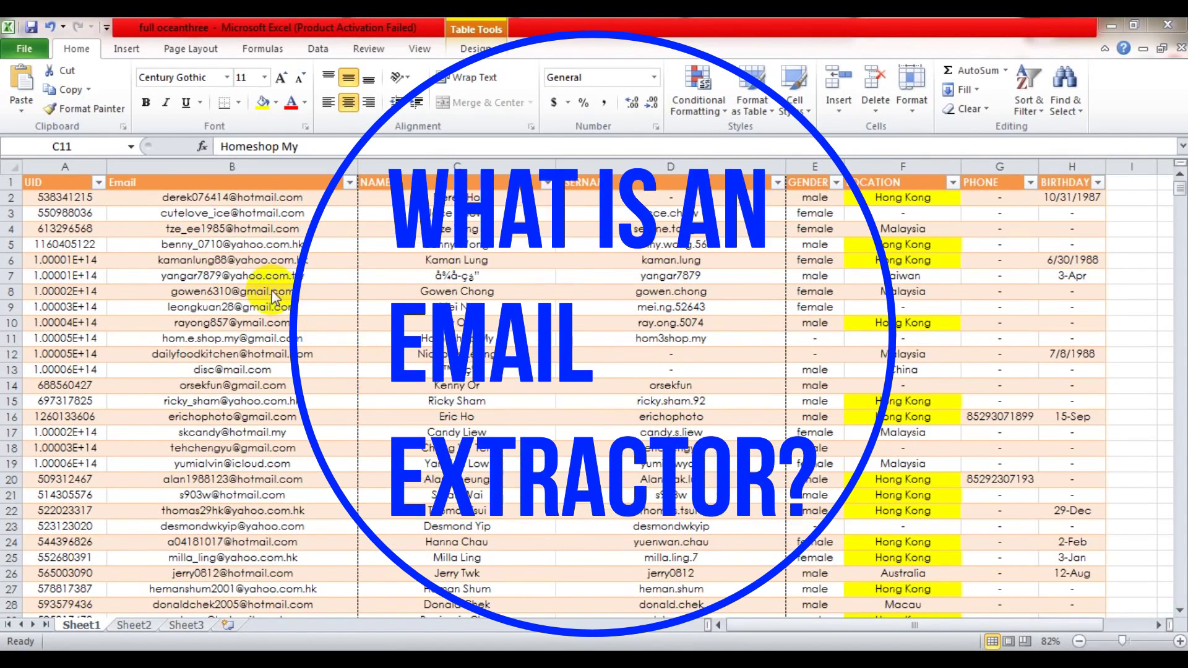
Fill the Email column yellow and autofit column B to the addresses
left_click(315, 172)
left_click(276, 103)
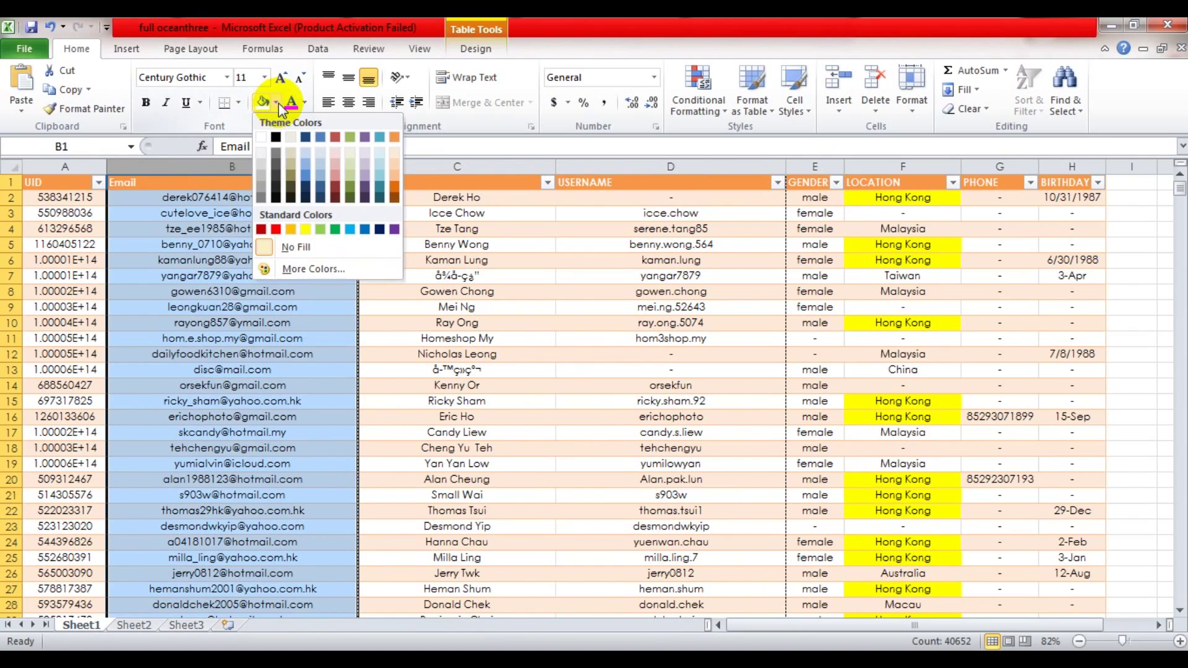
left_click(306, 230)
key("Down")
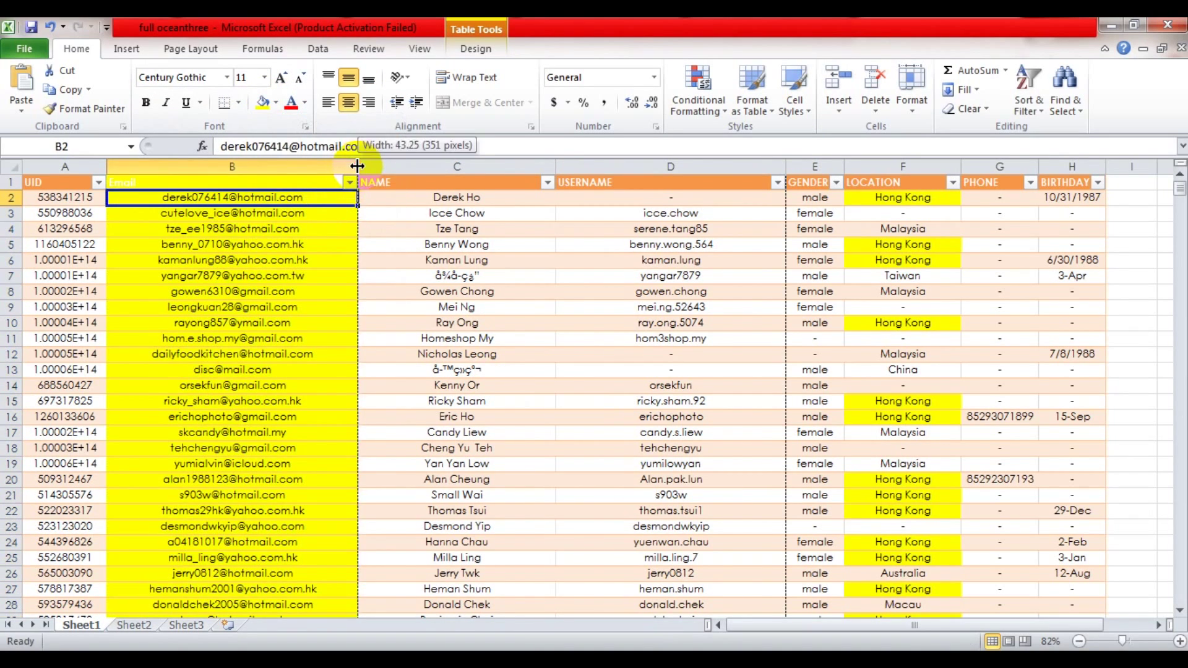
double_click(352, 160)
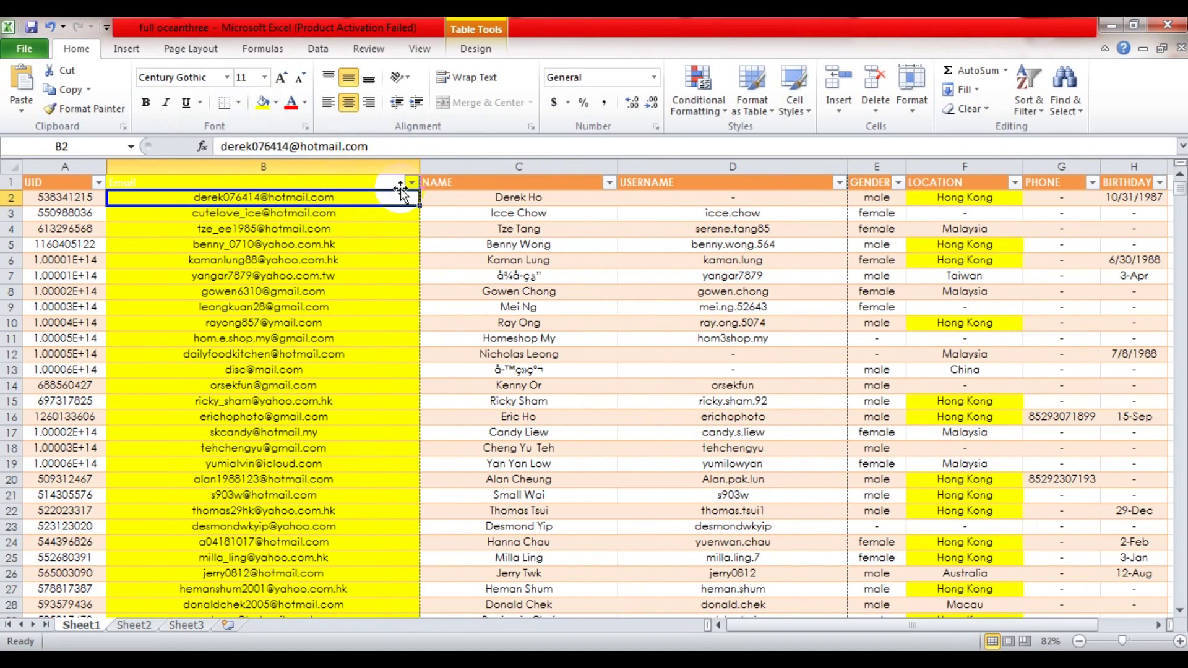
Select the email addresses in B2:B23 and scroll through the list
left_click_drag(408, 201, 397, 523)
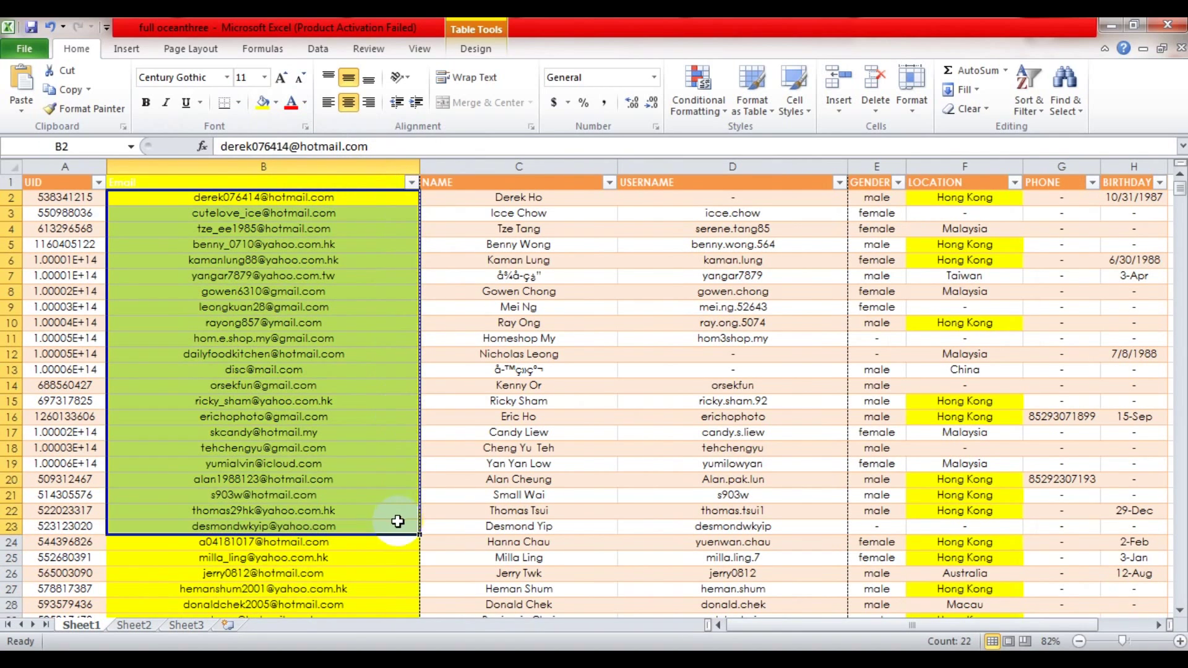
left_click(401, 421)
scroll(411, 395, "down", 2)
scroll(413, 393, "up", 2)
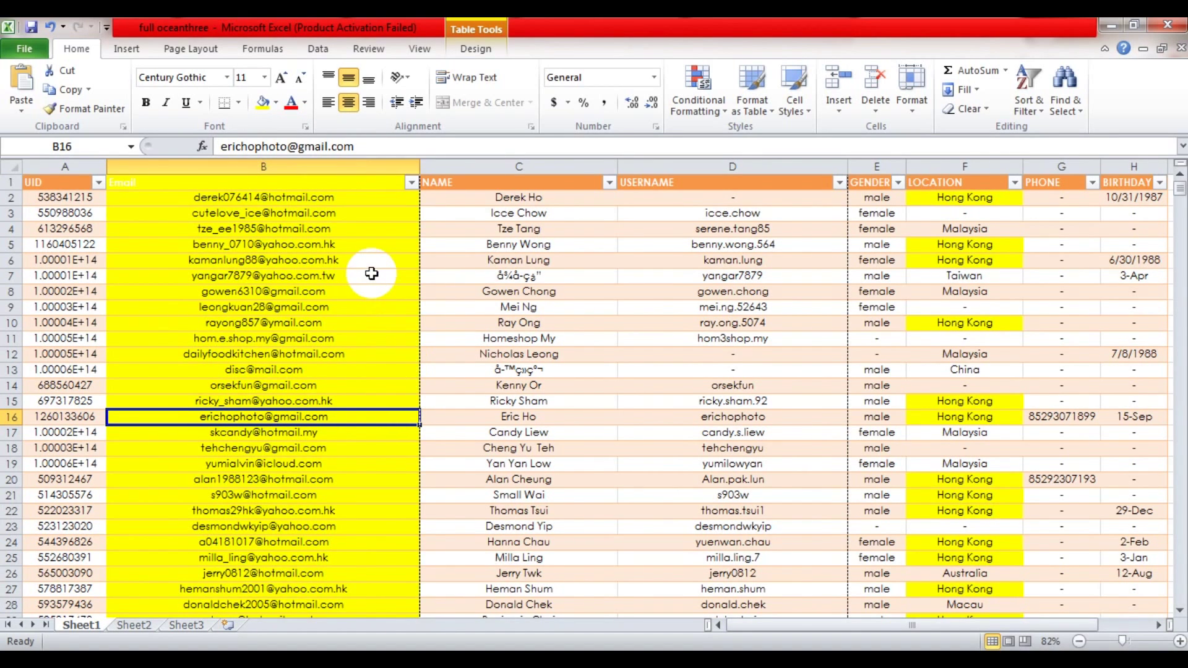
scroll(371, 273, "down", 7)
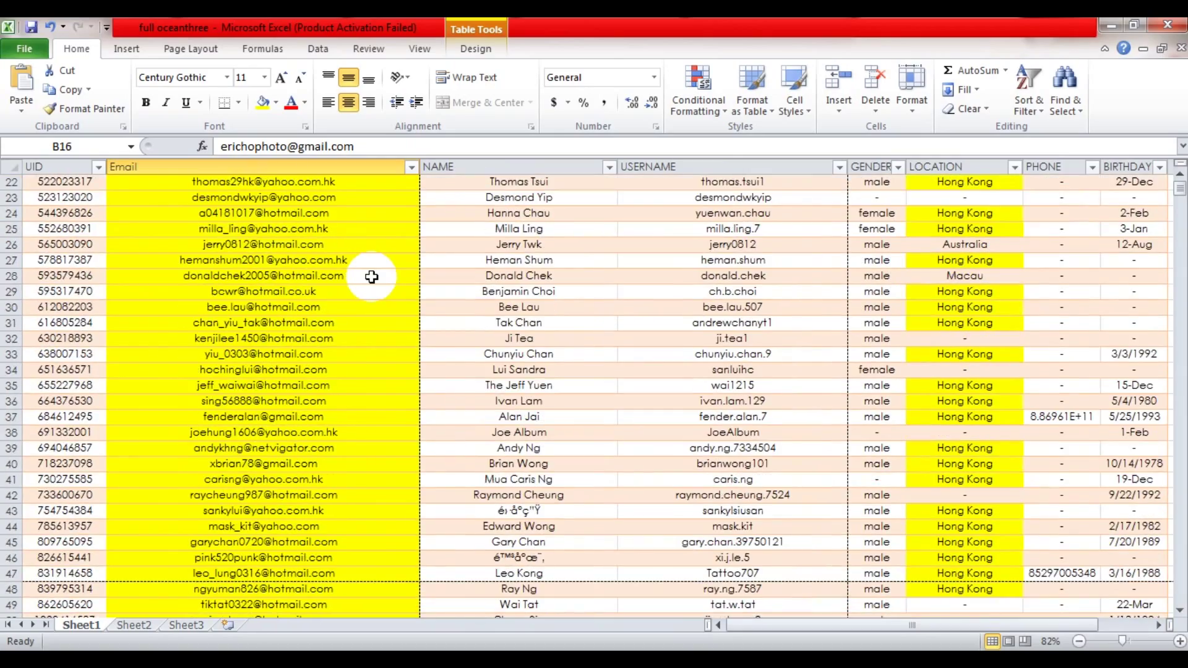
scroll(372, 273, "down", 5)
scroll(371, 274, "up", 5)
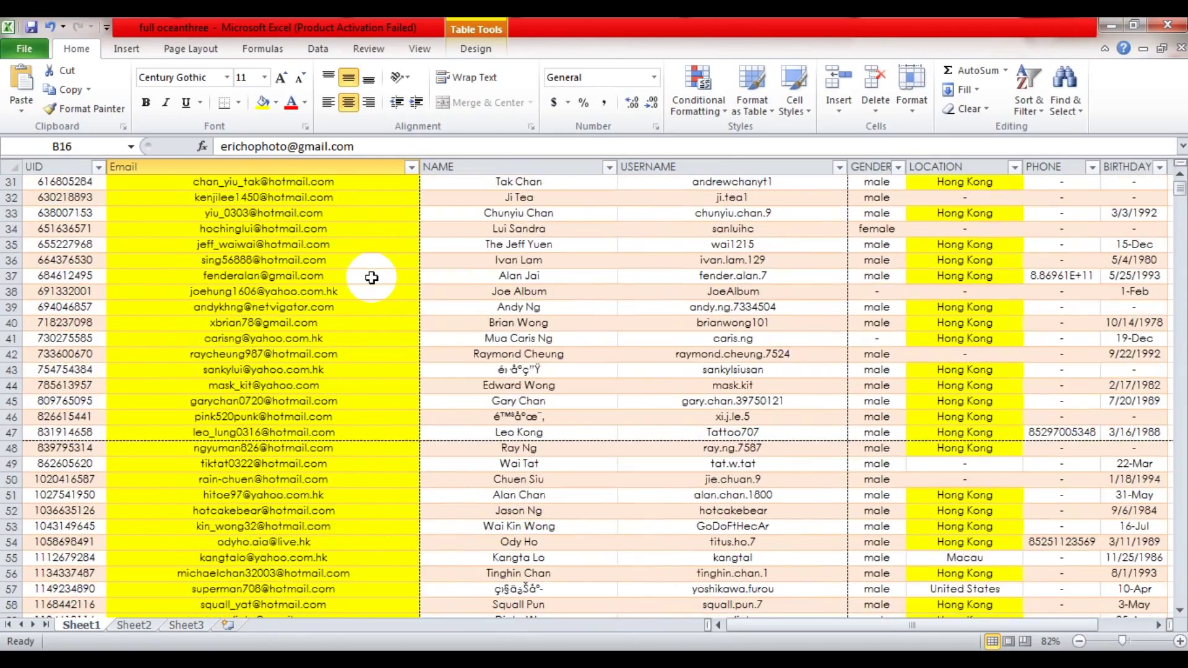
Filter the LOCATION column, clearing all countries to keep only United States
left_click(1014, 167)
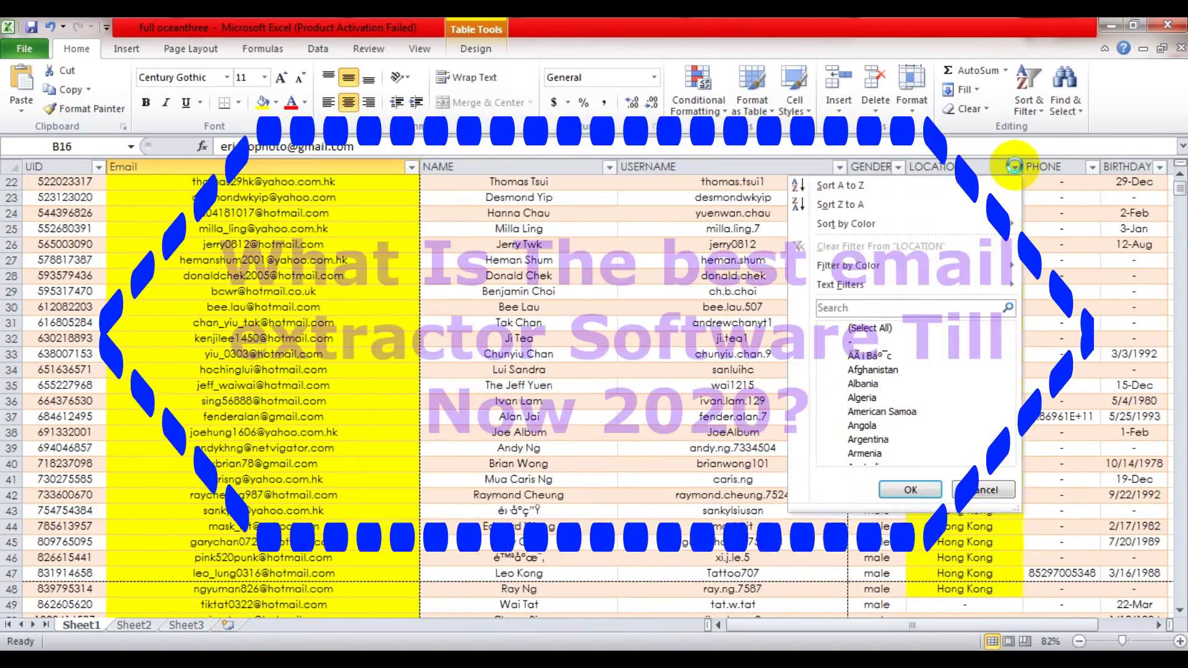
left_click(840, 328)
scroll(909, 384, "down", 3)
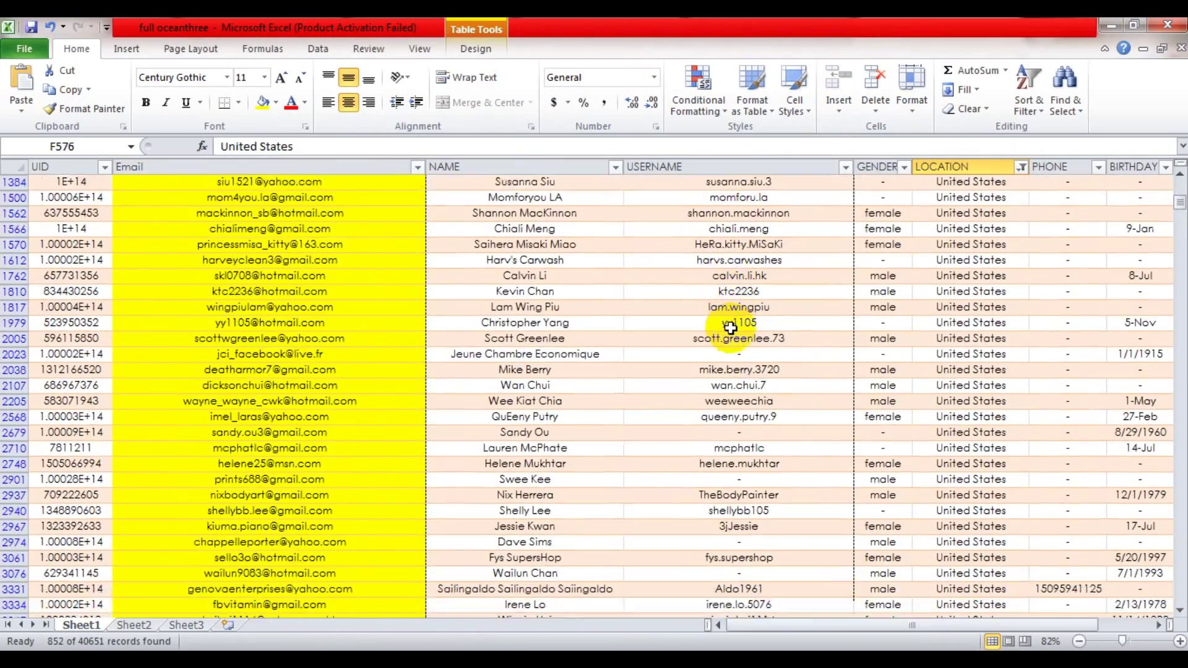
scroll(316, 349, "down", 4)
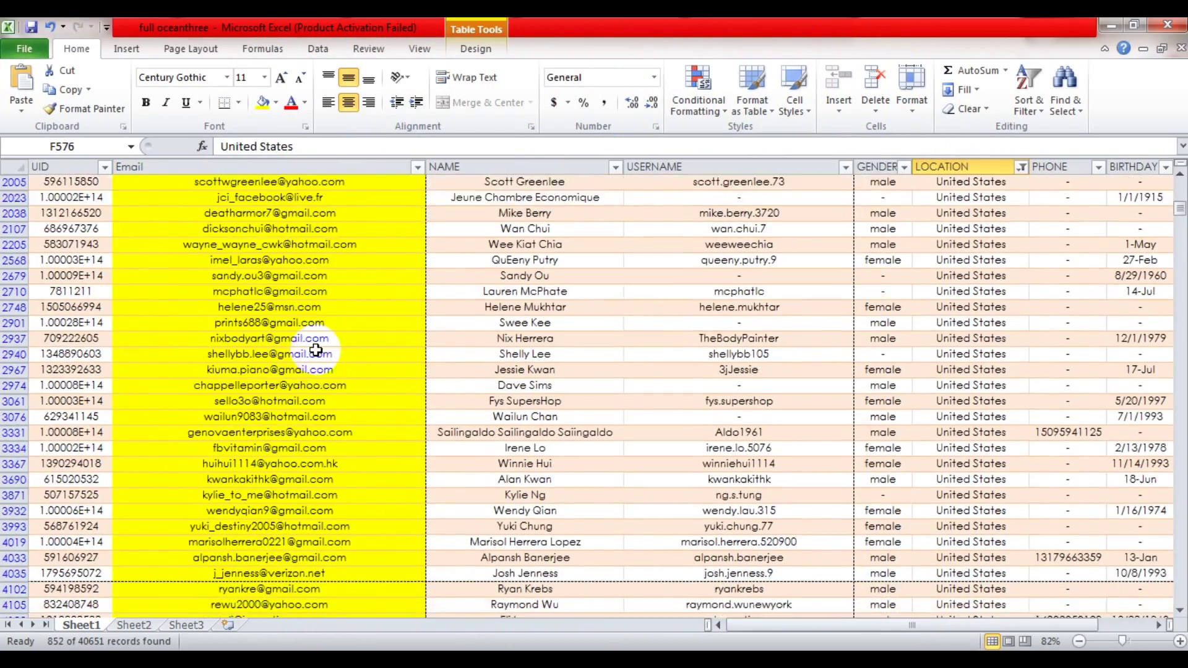
scroll(372, 357, "down", 6)
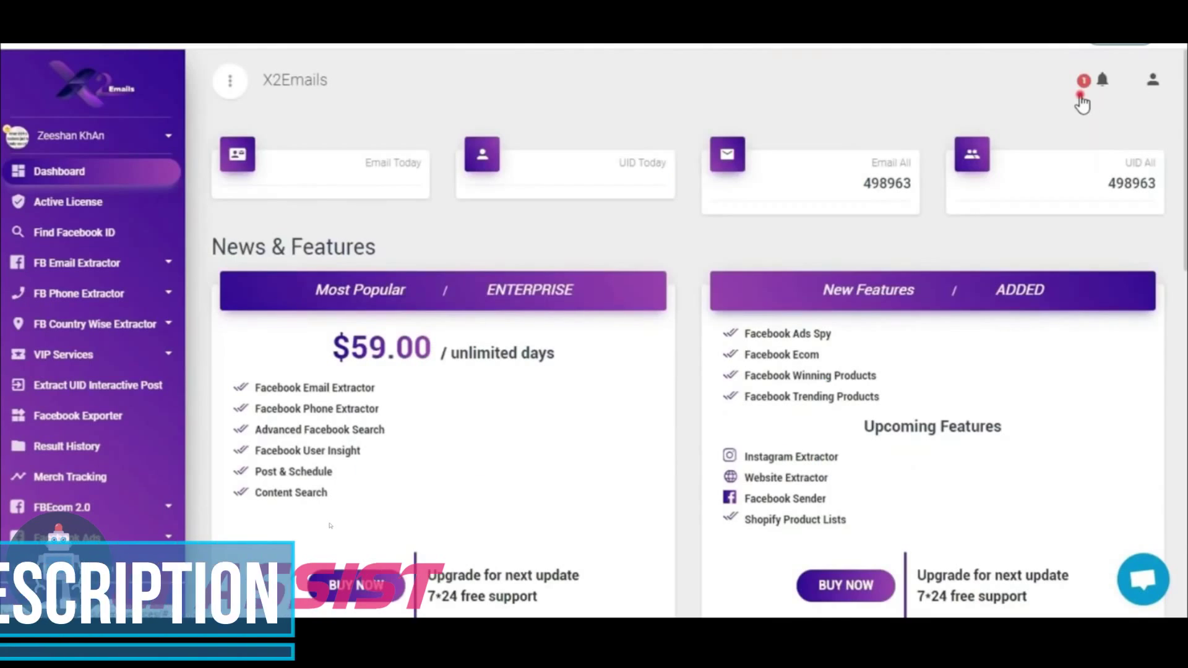
Download the X2Emails token extension zip, open it, and copy the Token v2.2 folder to the Desktop
left_click(1100, 82)
left_click(863, 71)
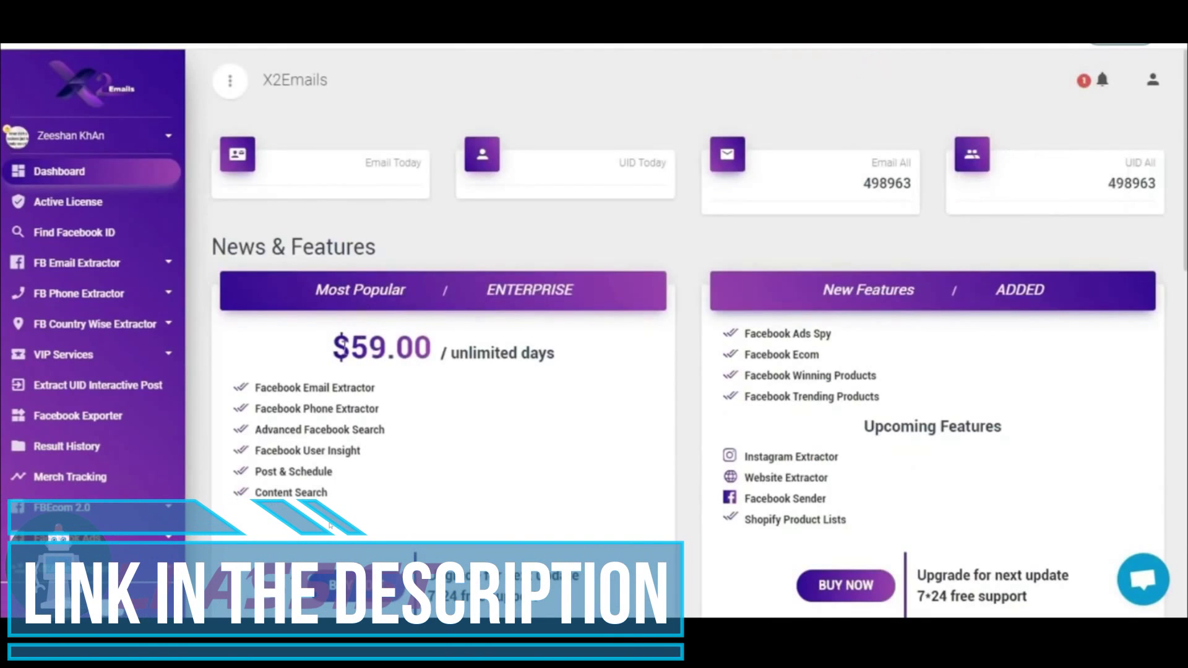
left_click(111, 264)
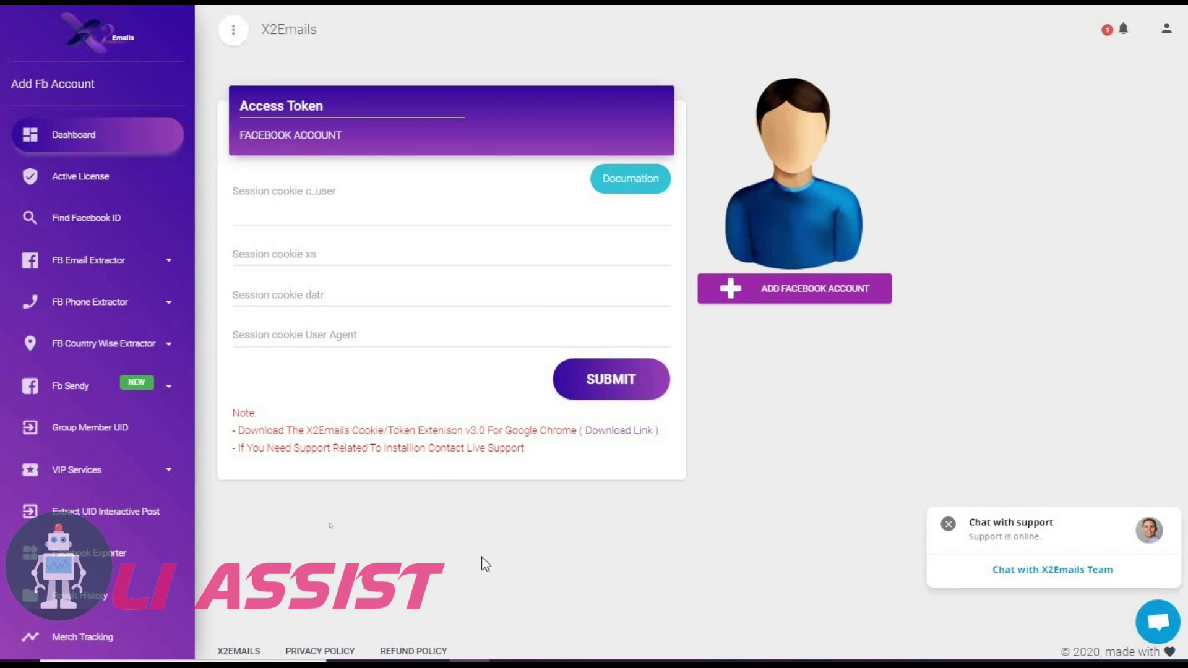
left_click(650, 430)
left_click(557, 369)
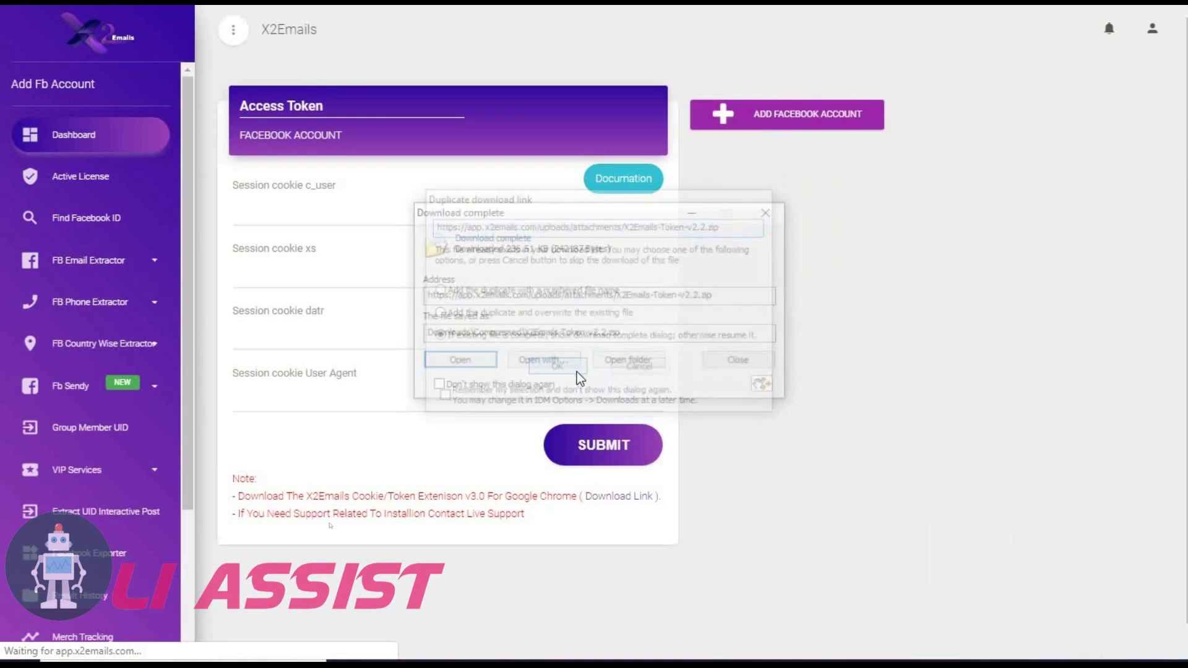
left_click(490, 365)
left_click_drag(189, 48, 65, 309)
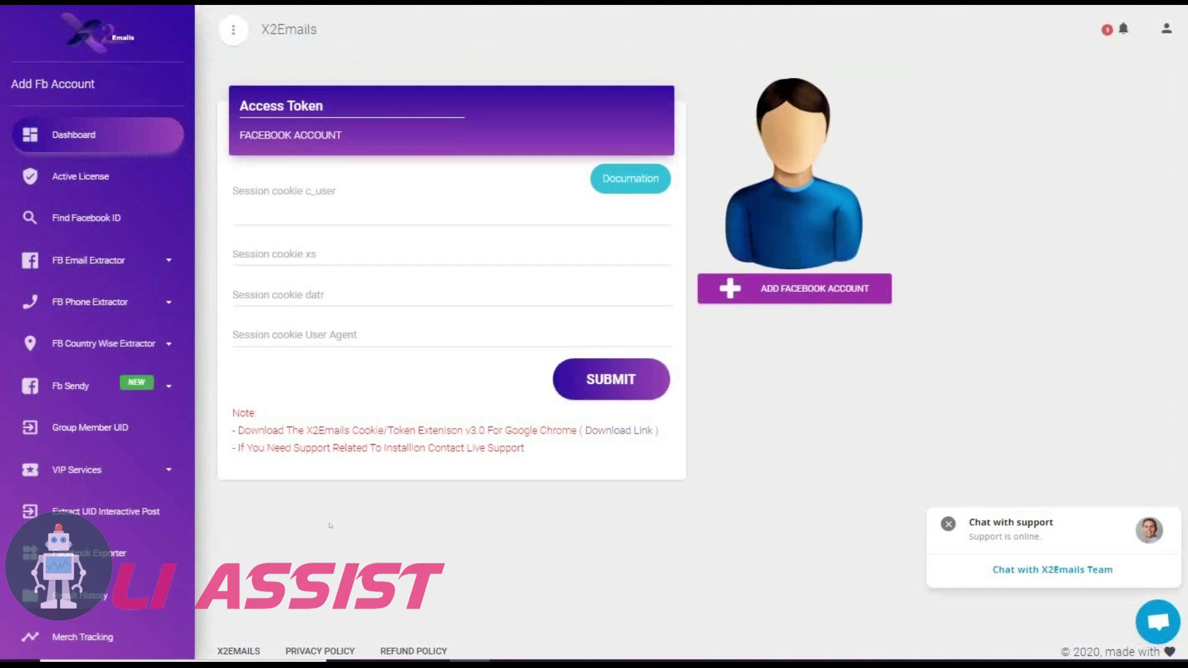
Load the Desktop folder X2Emails Token v2.2 as an unpacked Chrome extension
left_click(1163, 7)
mouse_move(1045, 224)
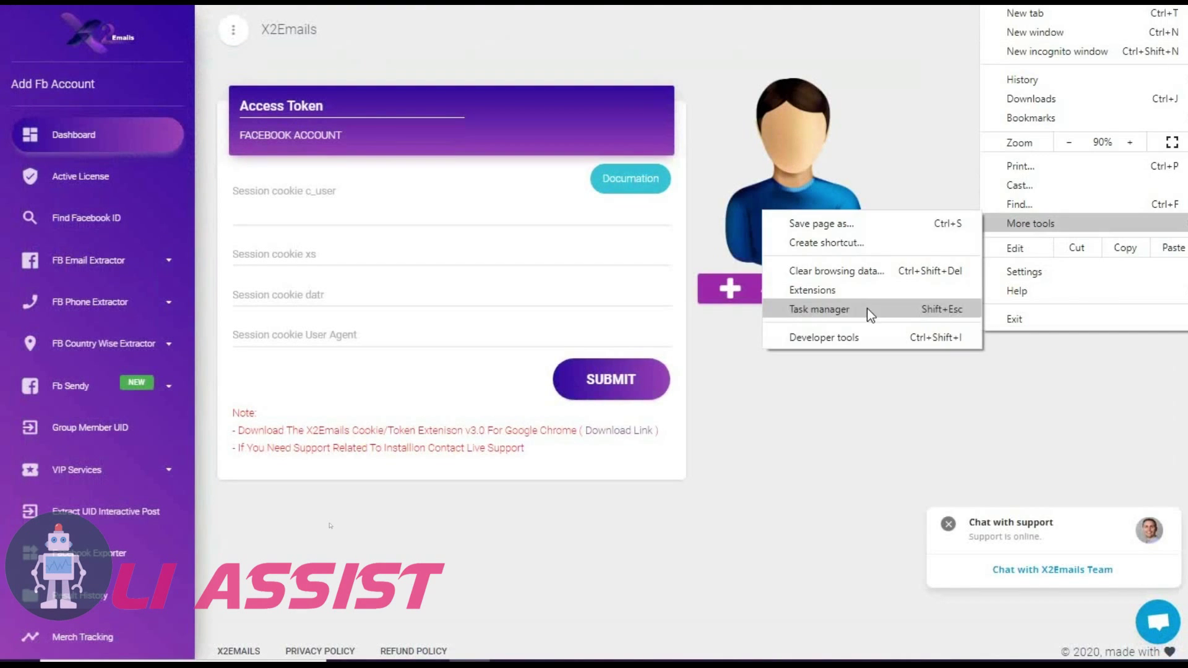
left_click(860, 289)
left_click(99, 77)
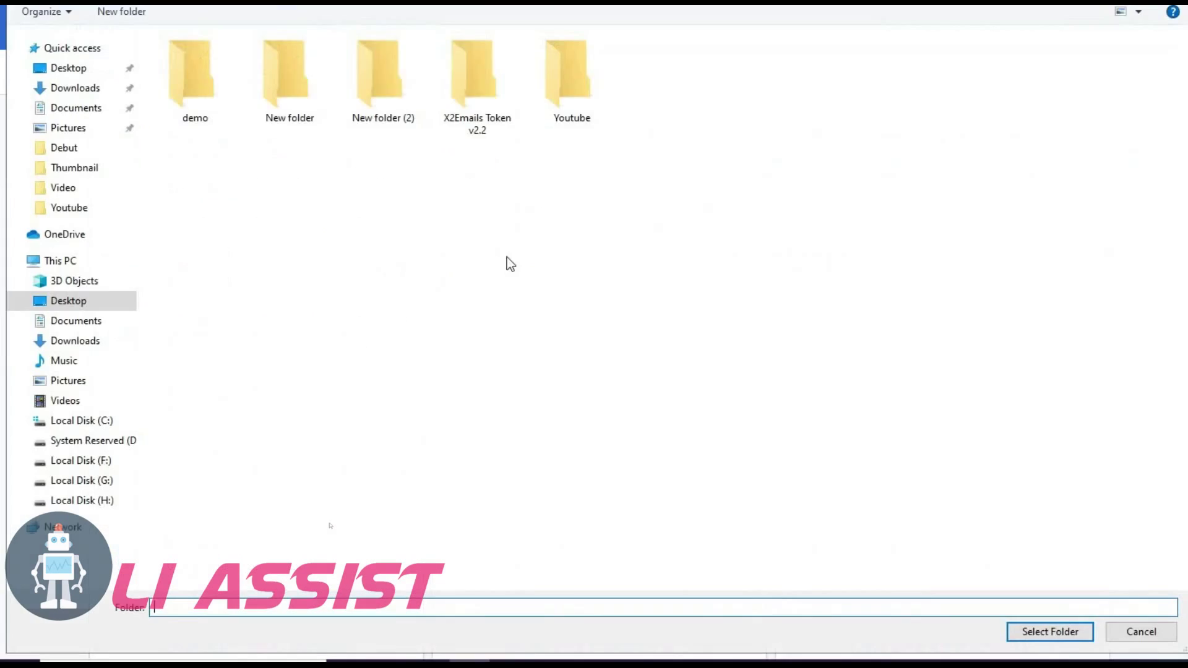
double_click(473, 86)
left_click(1051, 633)
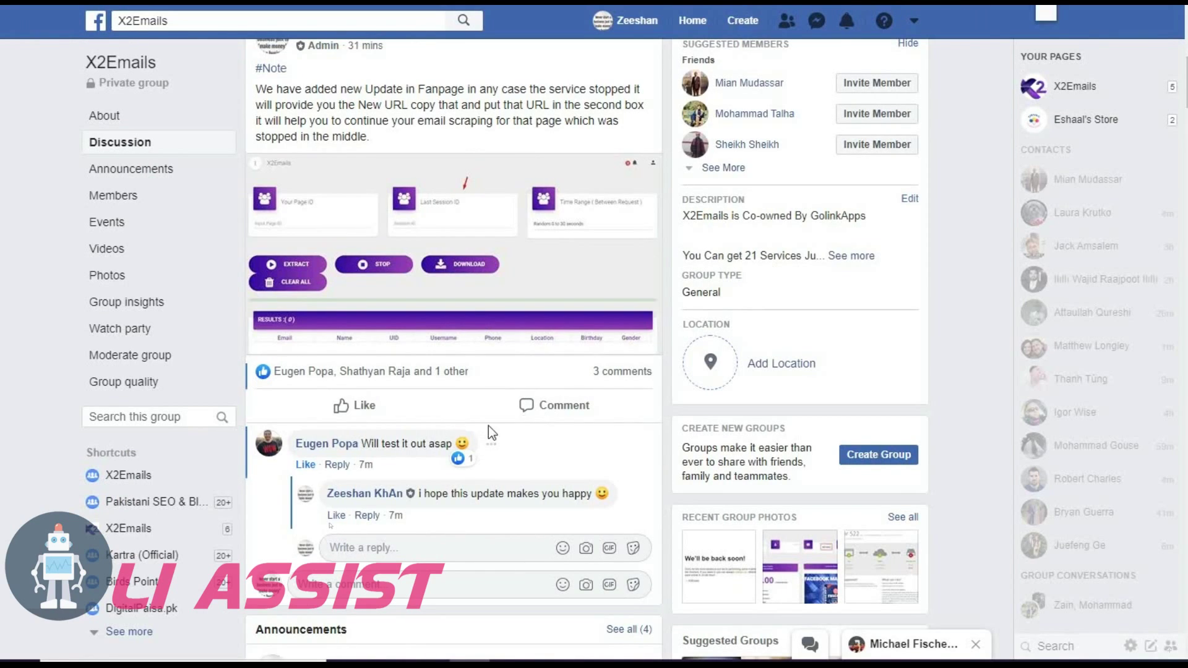
Refresh the Facebook group page with F5 so X2Emails registers the account
scroll(495, 427, "up", 8)
key("F5")
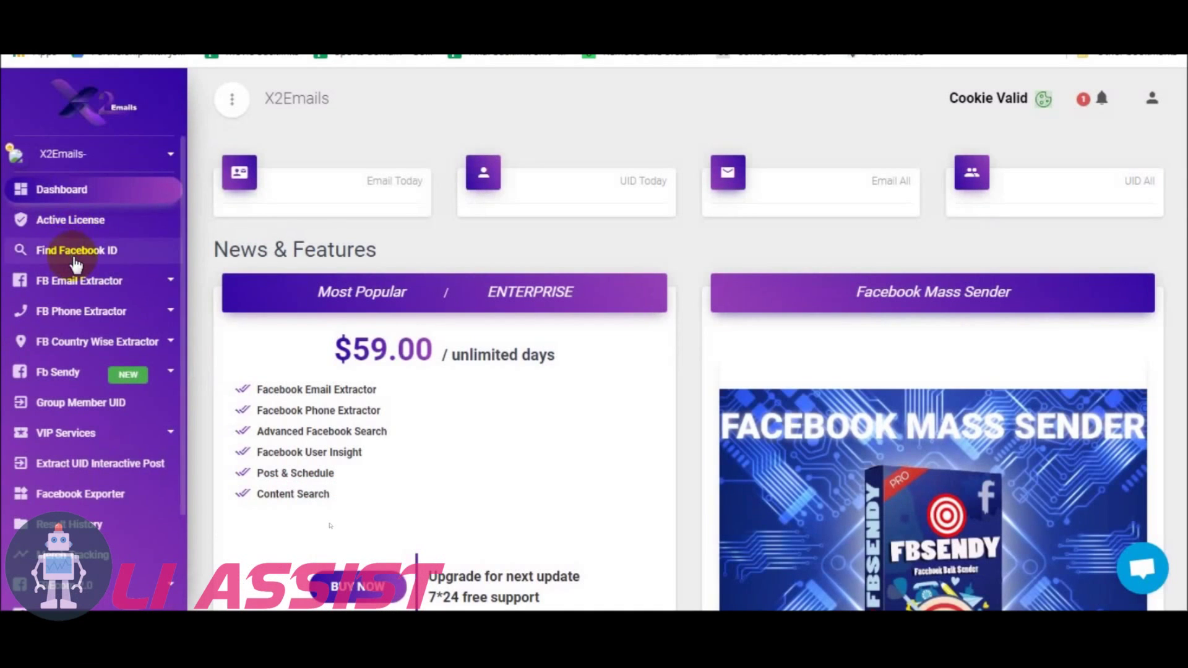
left_click(88, 258)
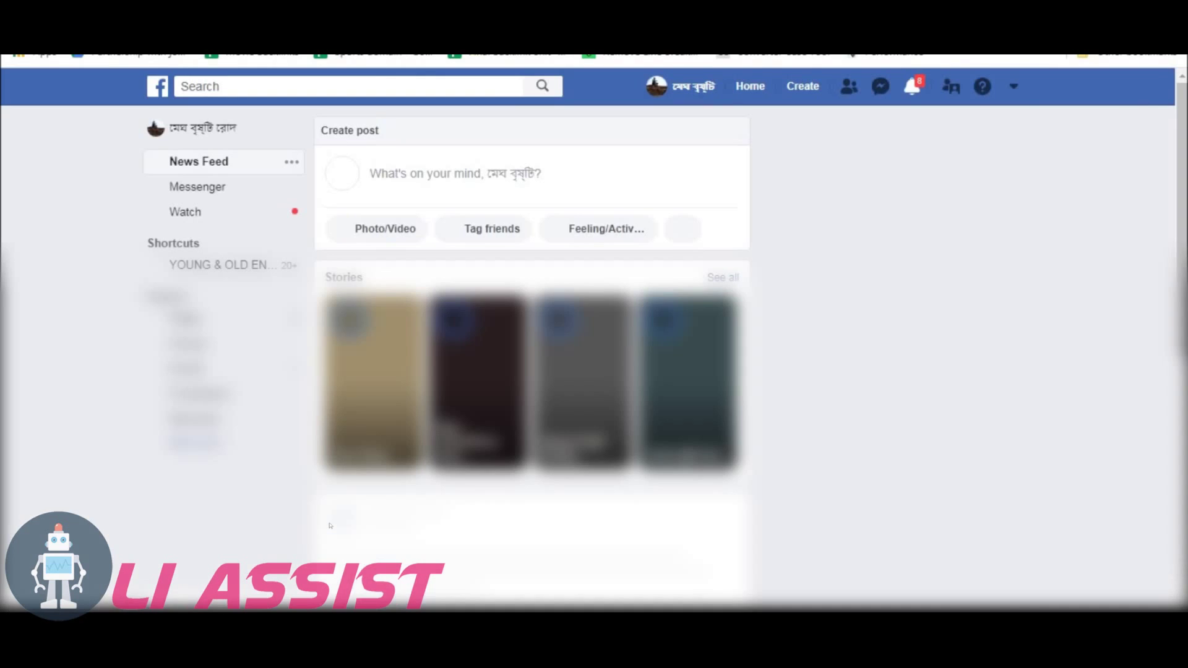
Search Facebook for 'kitty lovers' and open the Kitty Kingdom for Cat Lovers page
left_click(212, 87)
type("kitty lovers")
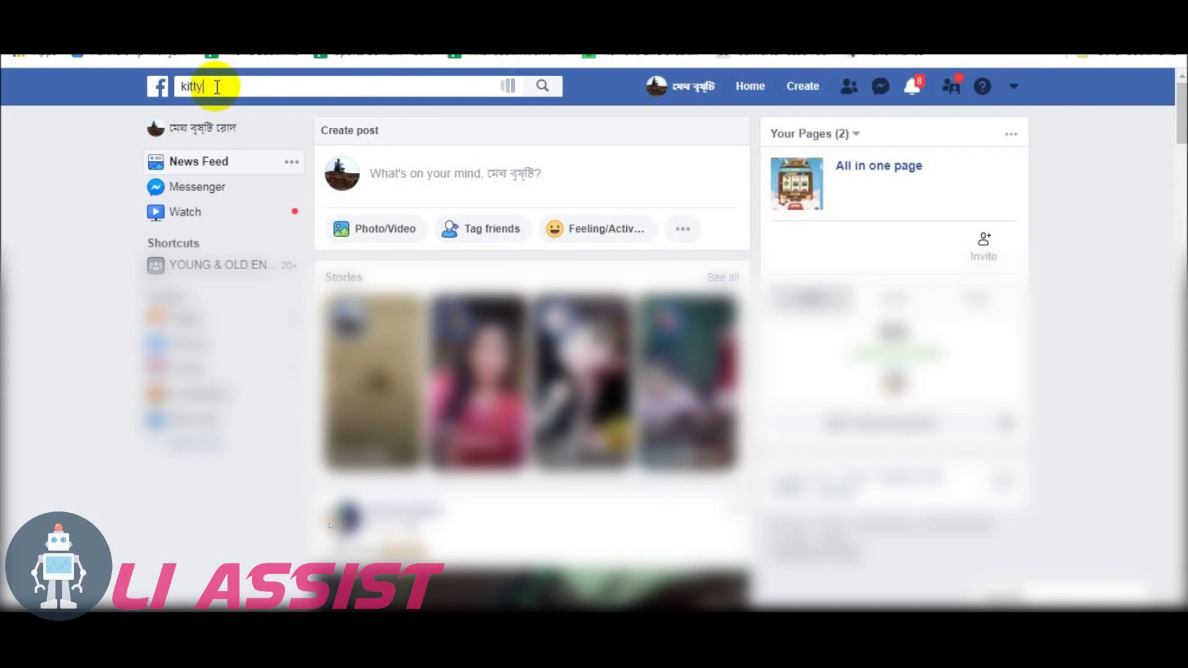
key("Return")
scroll(465, 273, "down", 7)
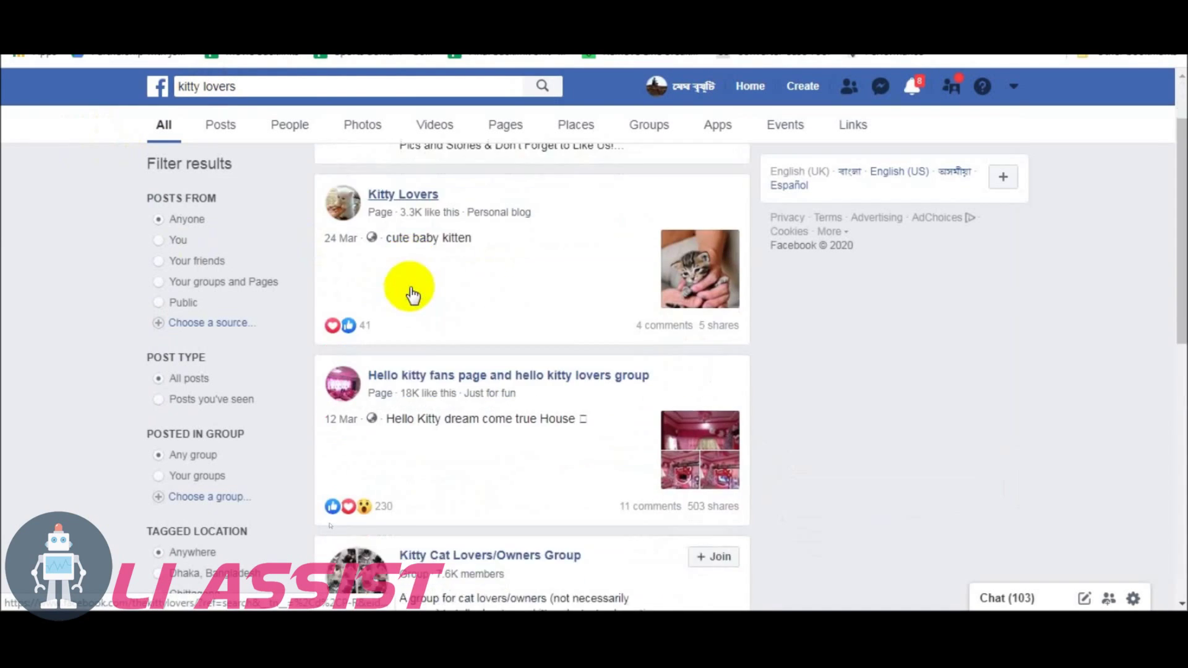
scroll(418, 291, "down", 10)
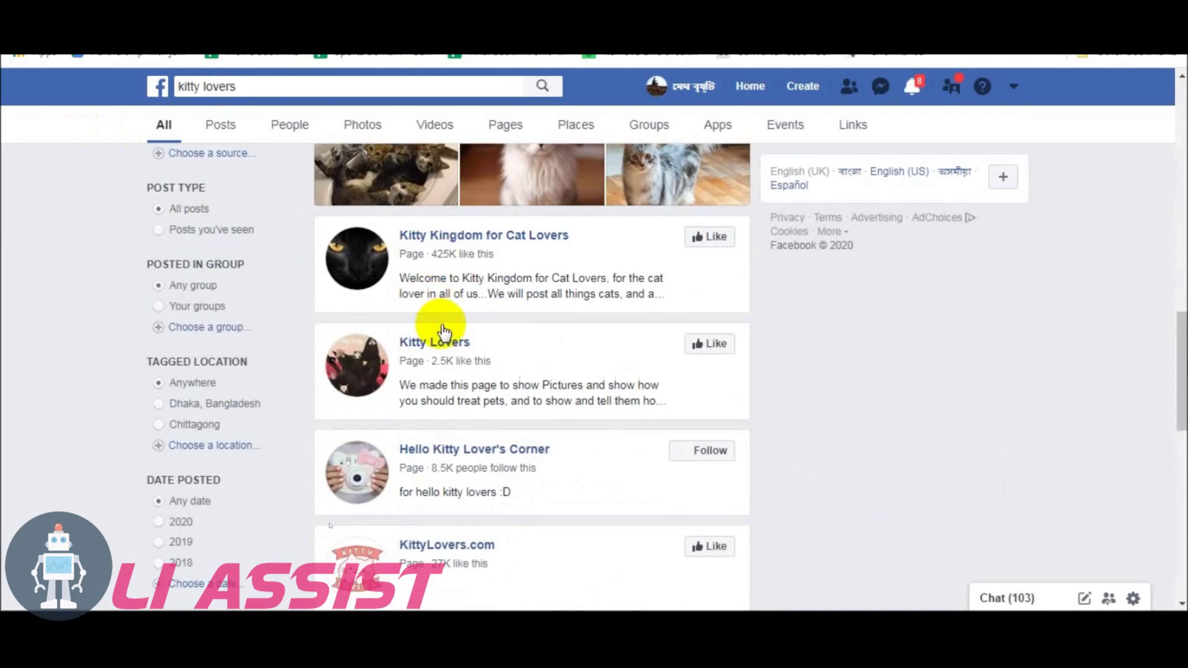
left_click(433, 236)
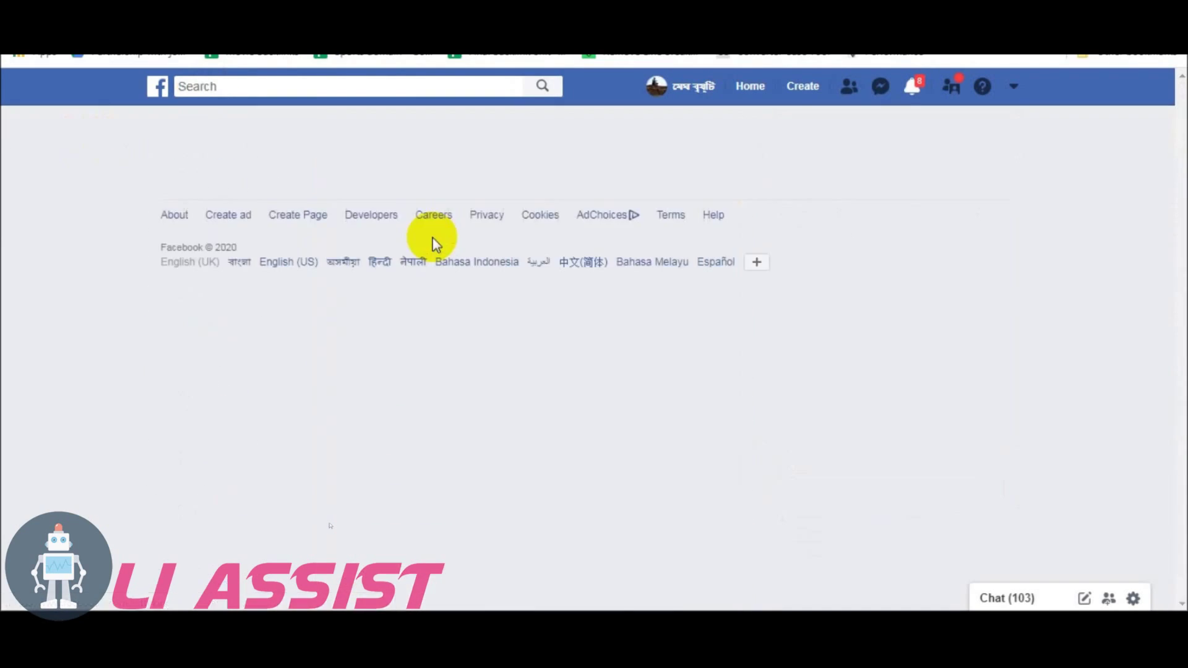
scroll(432, 235, "down", 4)
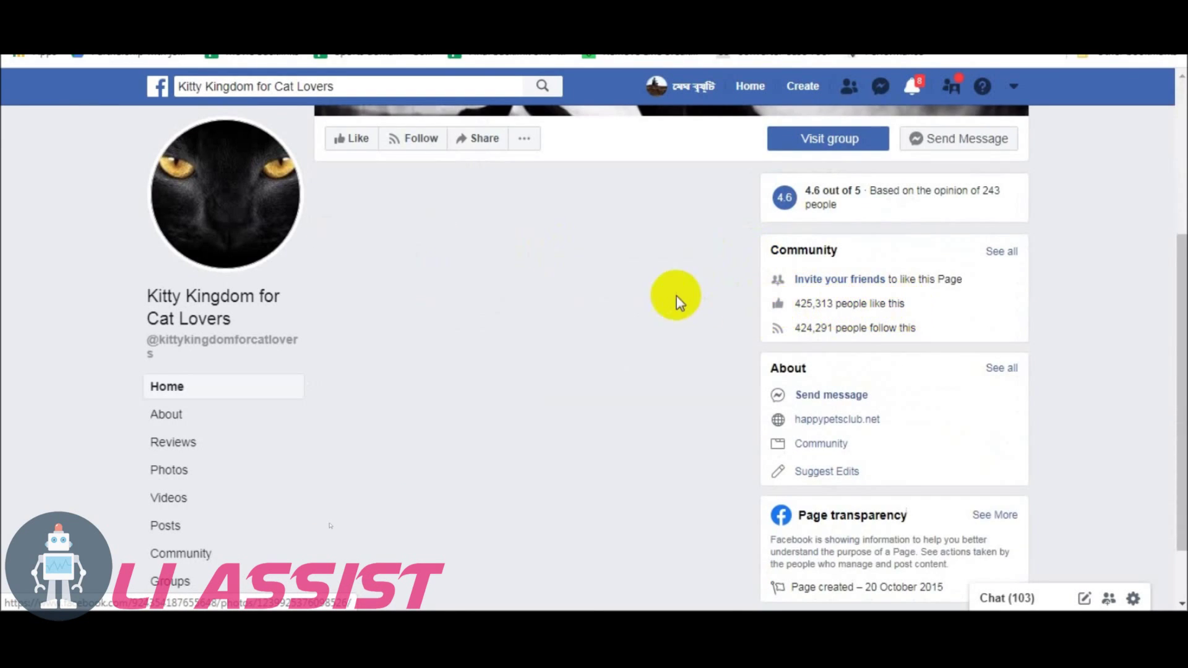
scroll(584, 280, "down", 1)
scroll(582, 276, "up", 5)
right_click(362, 54)
left_click(399, 101)
key("alt+Tab")
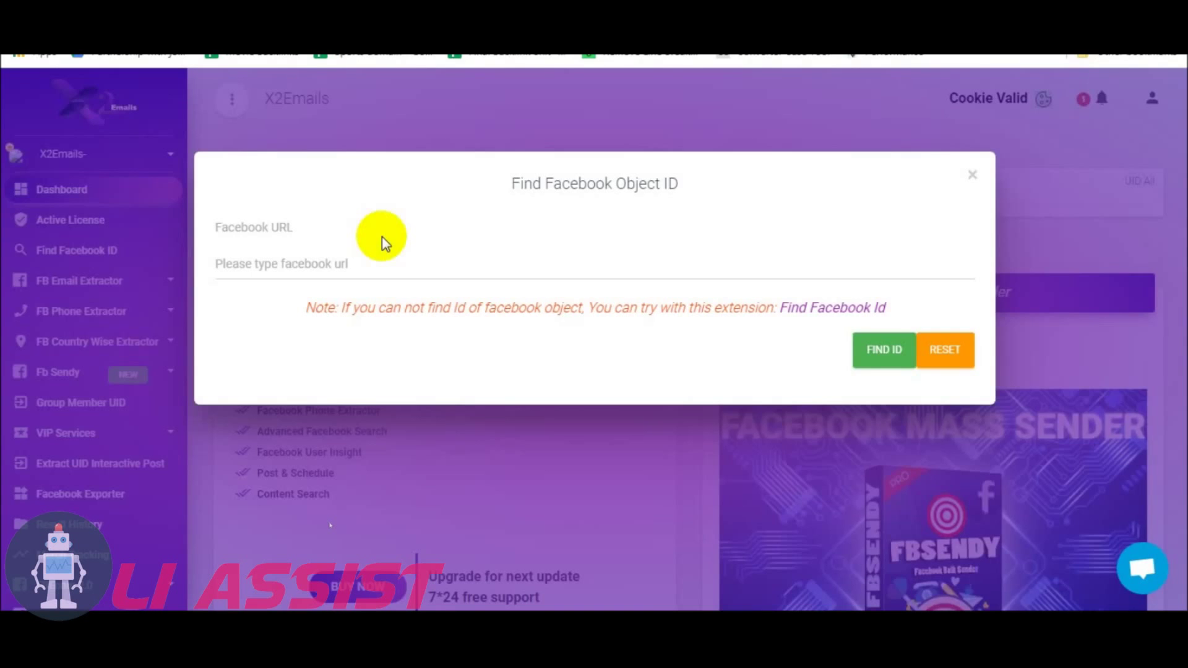
right_click(288, 263)
left_click(342, 370)
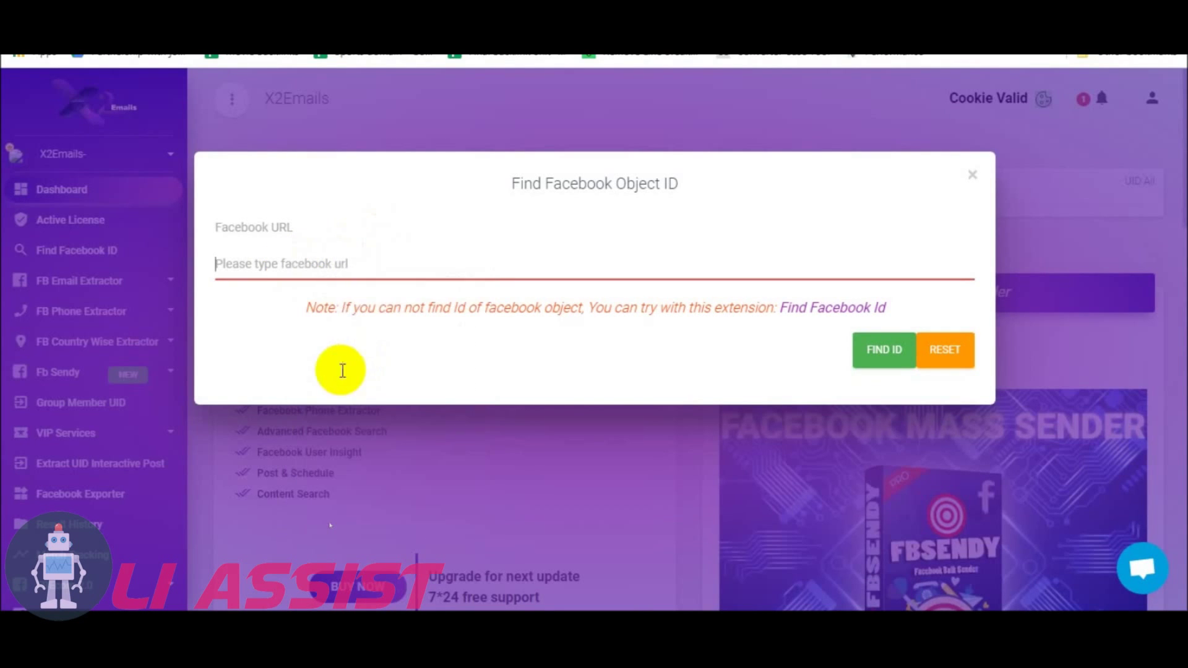
left_click(884, 348)
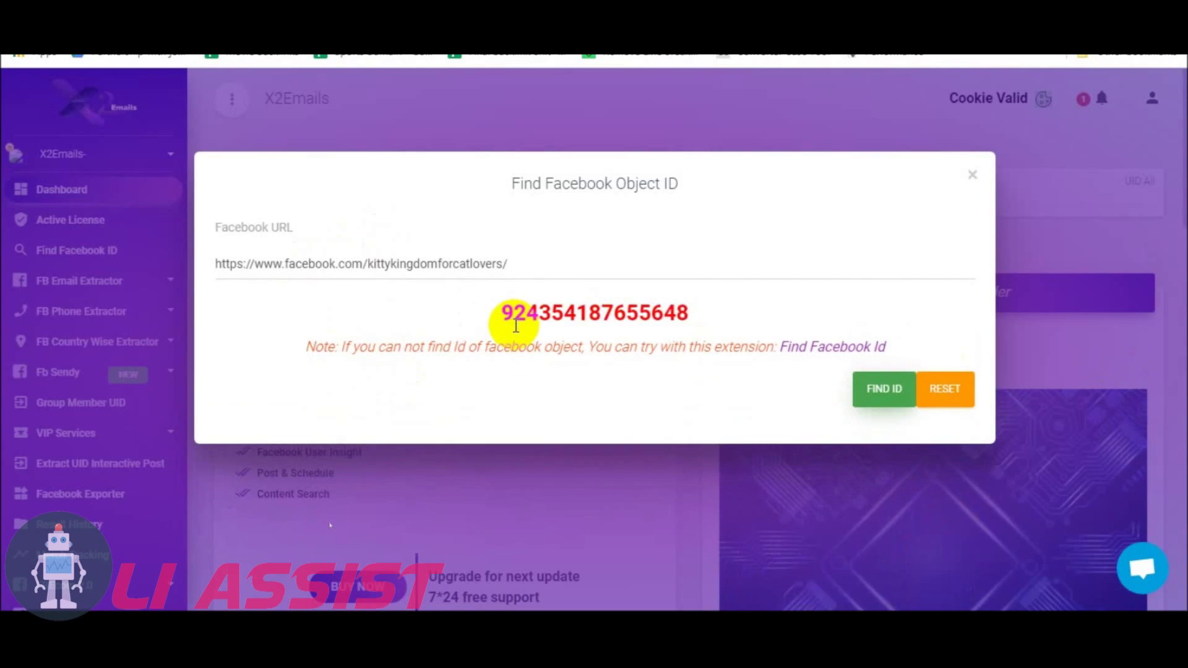
double_click(575, 312)
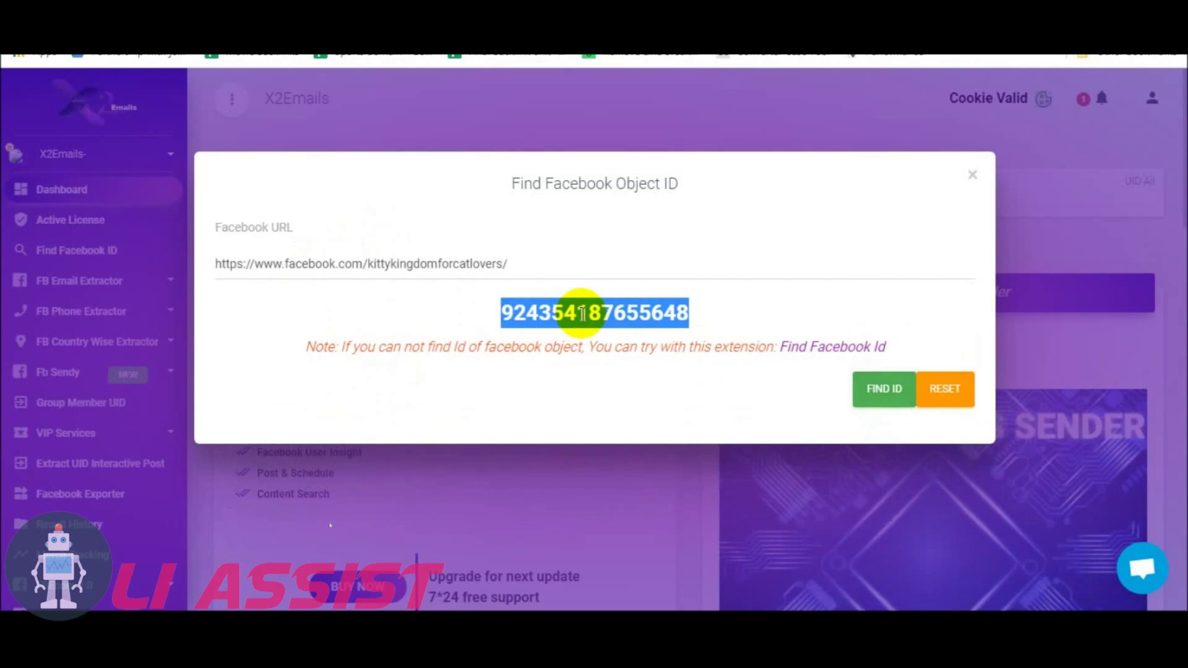
left_click(976, 179)
Open the Fanpage Extractor and paste the page ID into its field
left_click(108, 281)
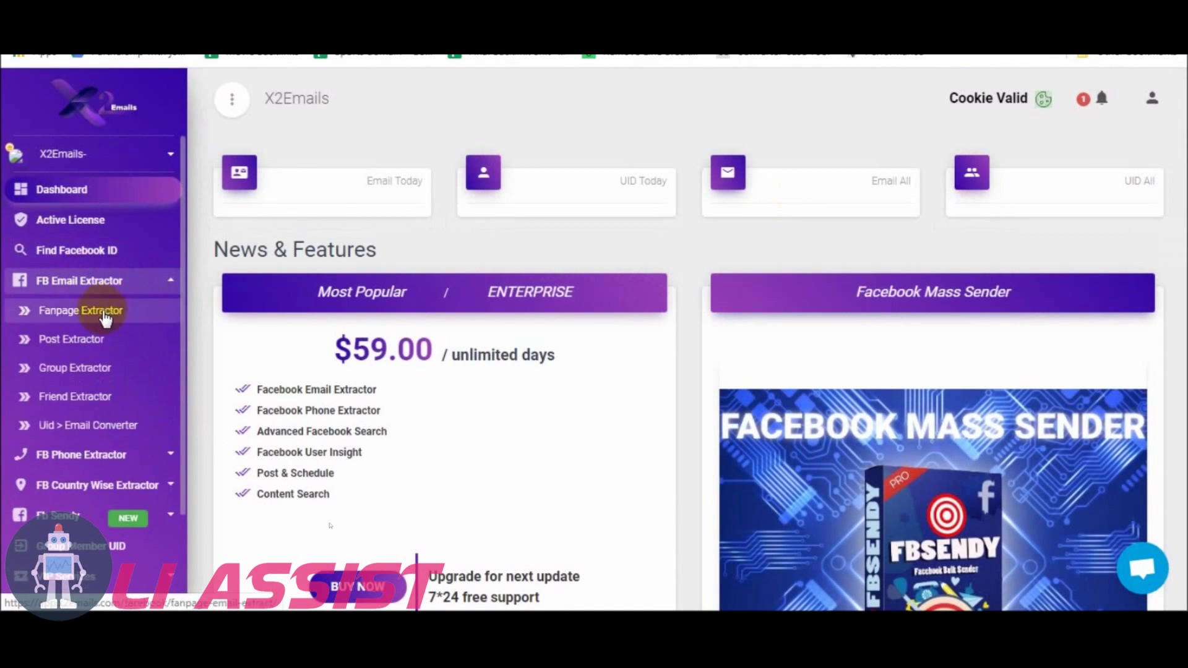
left_click(103, 311)
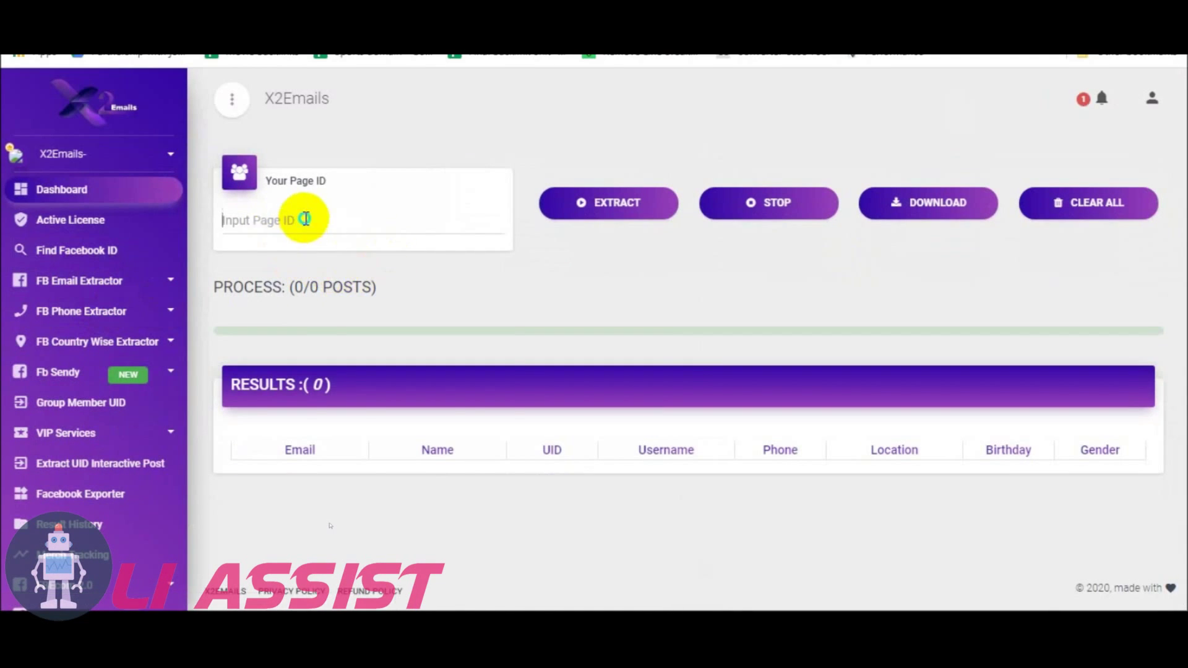
left_click(305, 217)
key("ctrl+v")
left_click(617, 207)
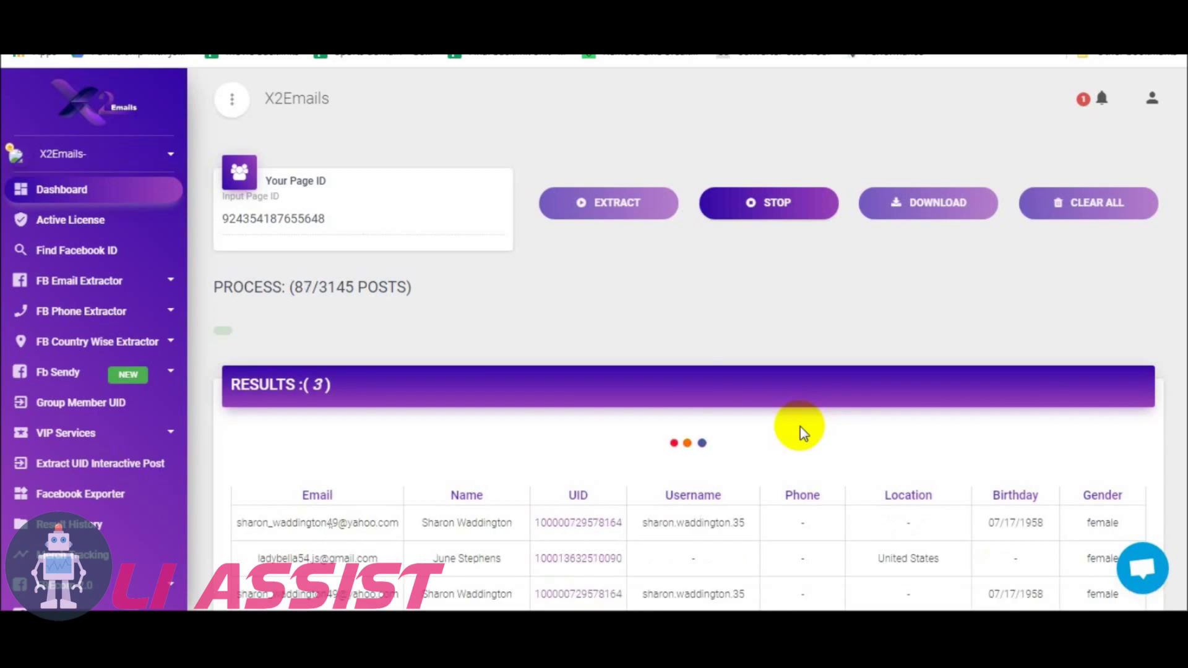
scroll(800, 425, "down", 2)
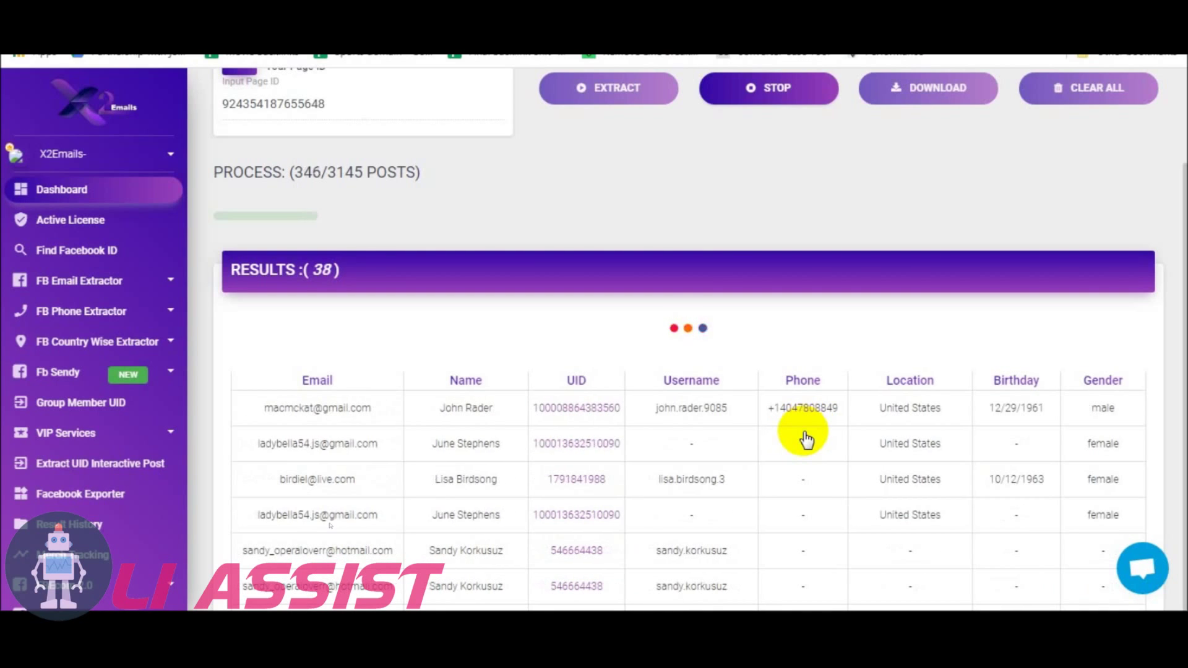
scroll(684, 371, "down", 10)
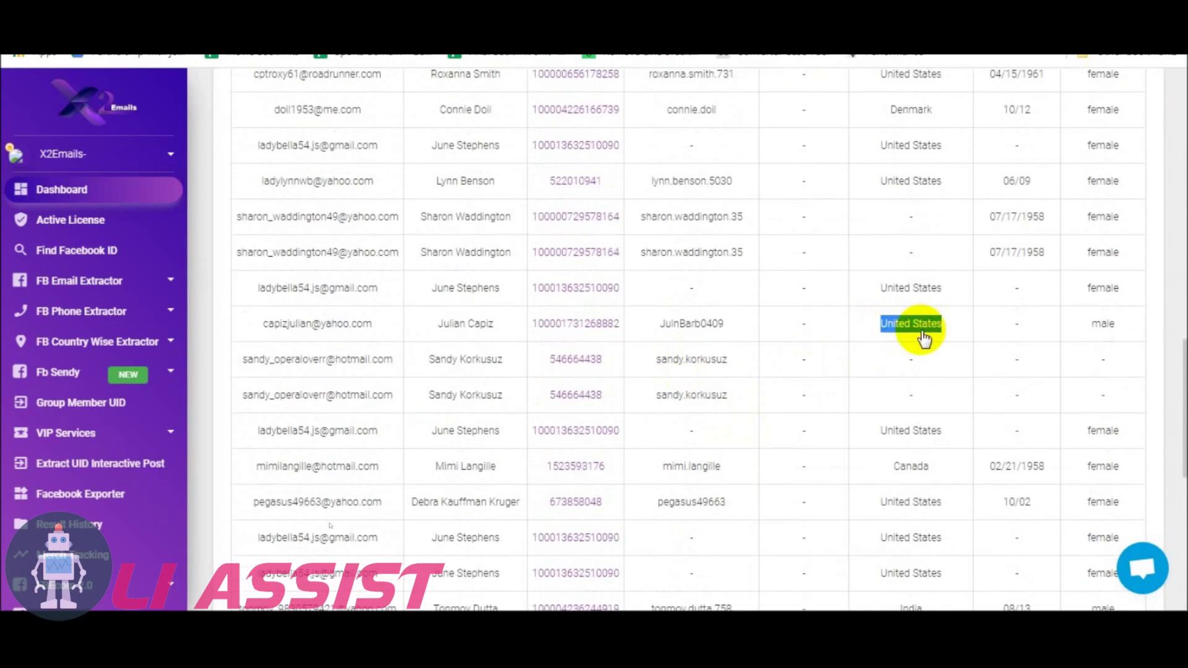
scroll(719, 321, "up", 15)
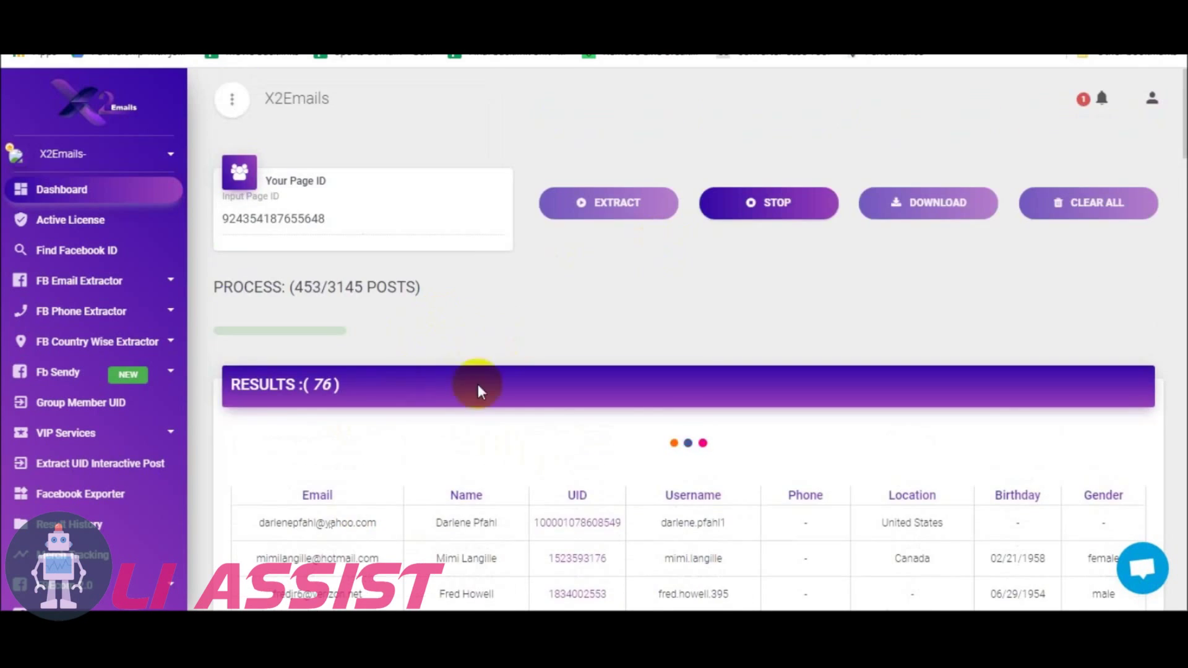
scroll(557, 359, "down", 10)
scroll(628, 353, "up", 10)
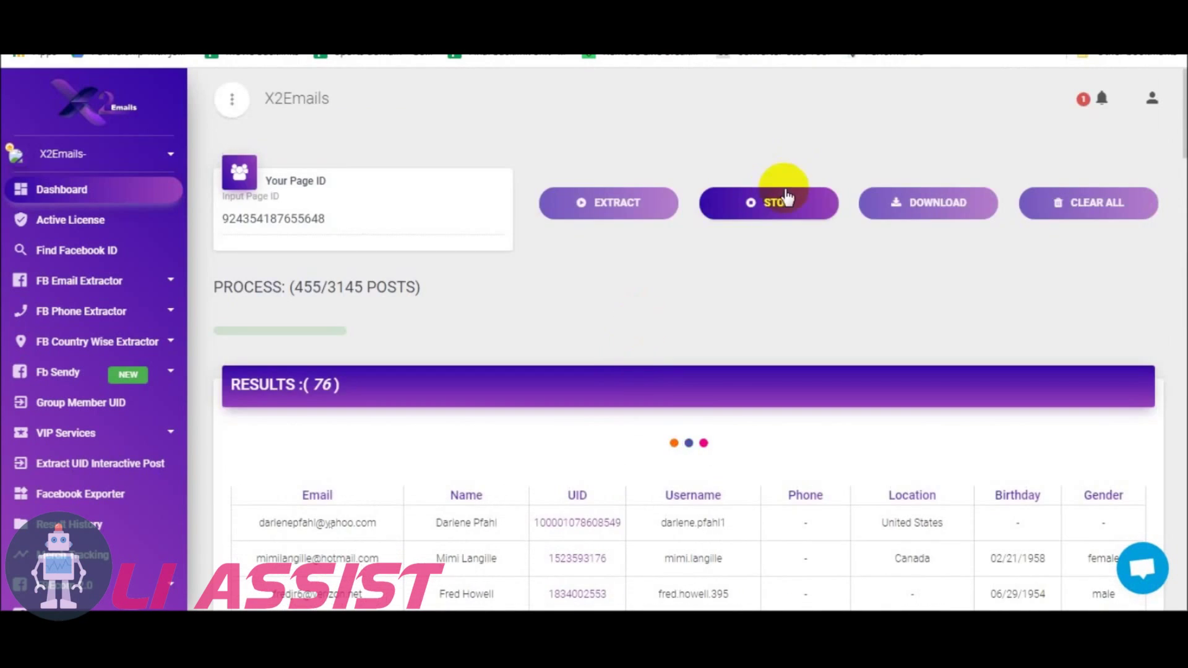
left_click(777, 202)
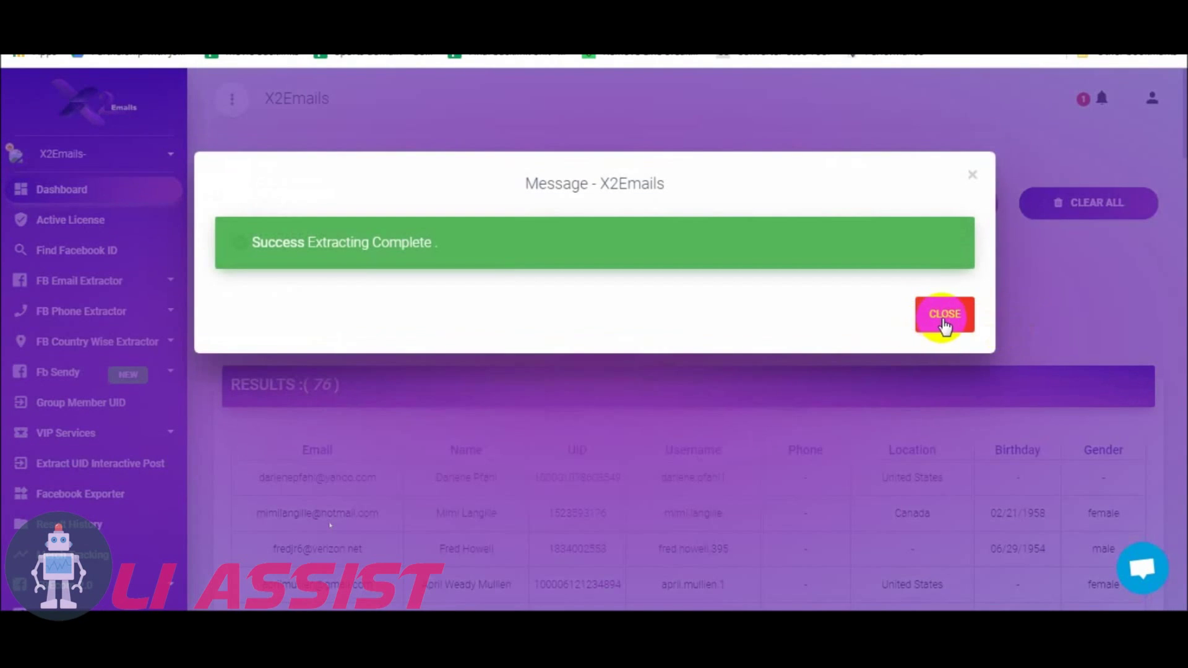
Export the 76 results as CSV with ID and Username unchecked, then open the file
left_click(944, 321)
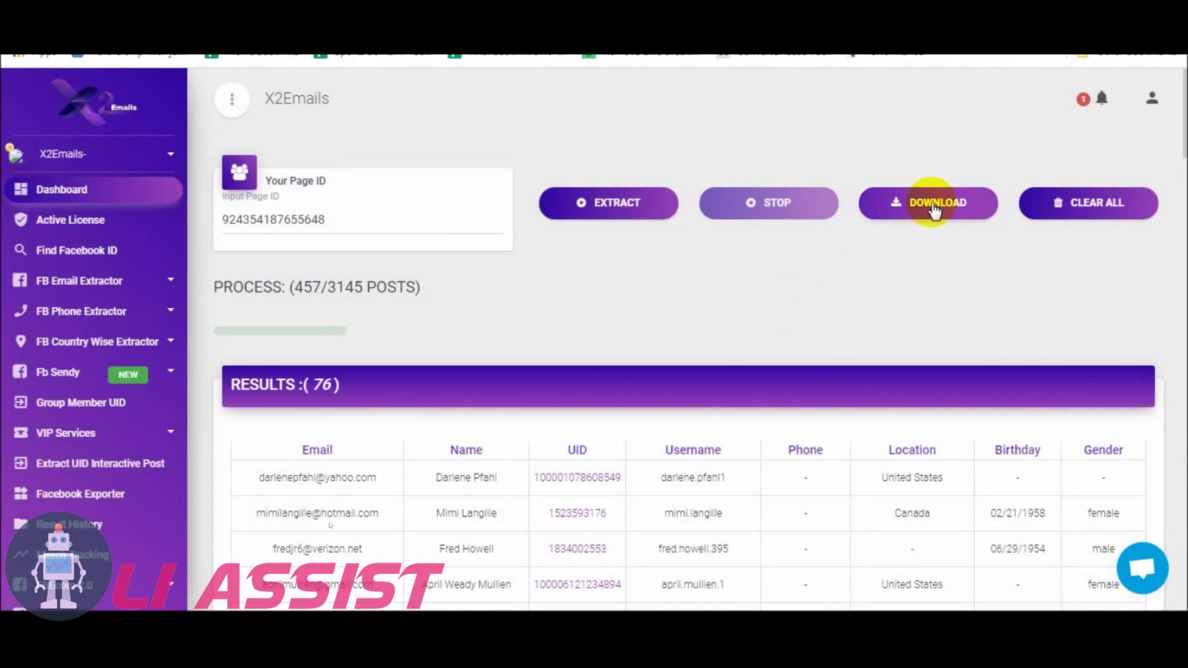
left_click(926, 207)
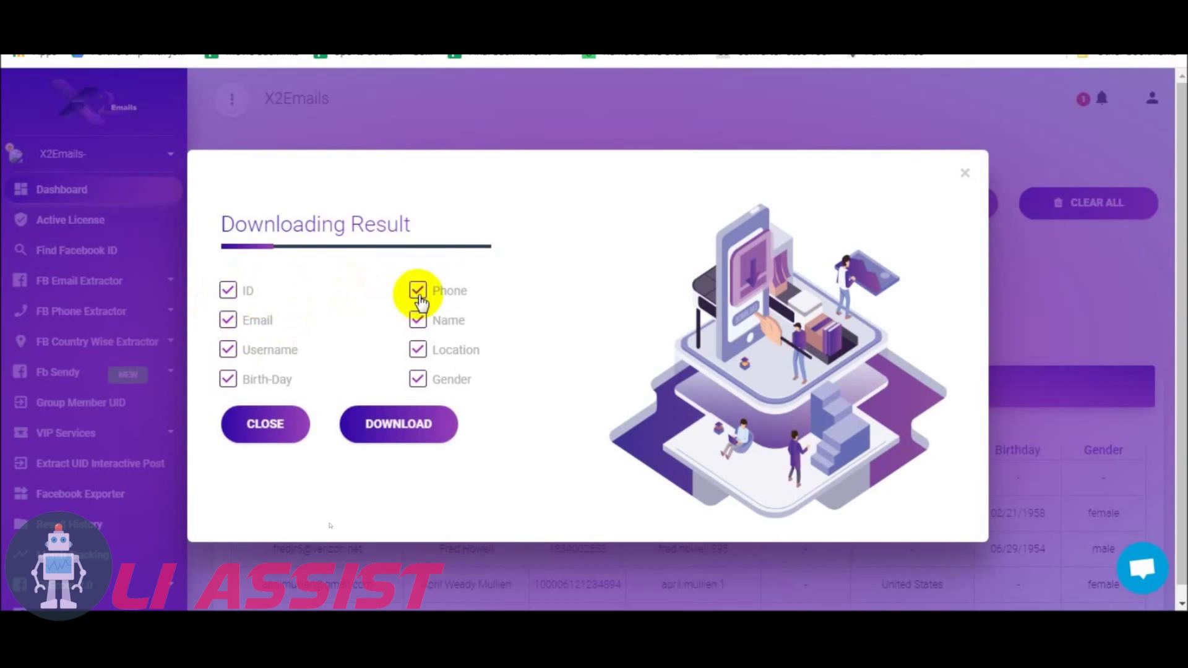
left_click(228, 291)
left_click(228, 351)
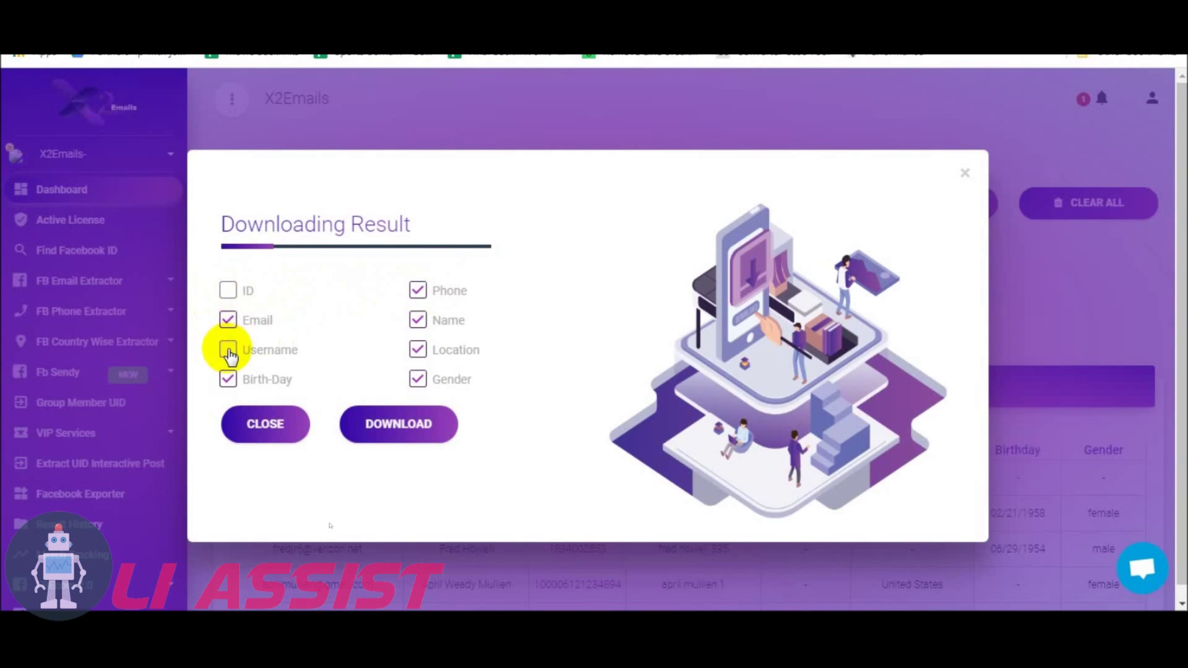
left_click(228, 351)
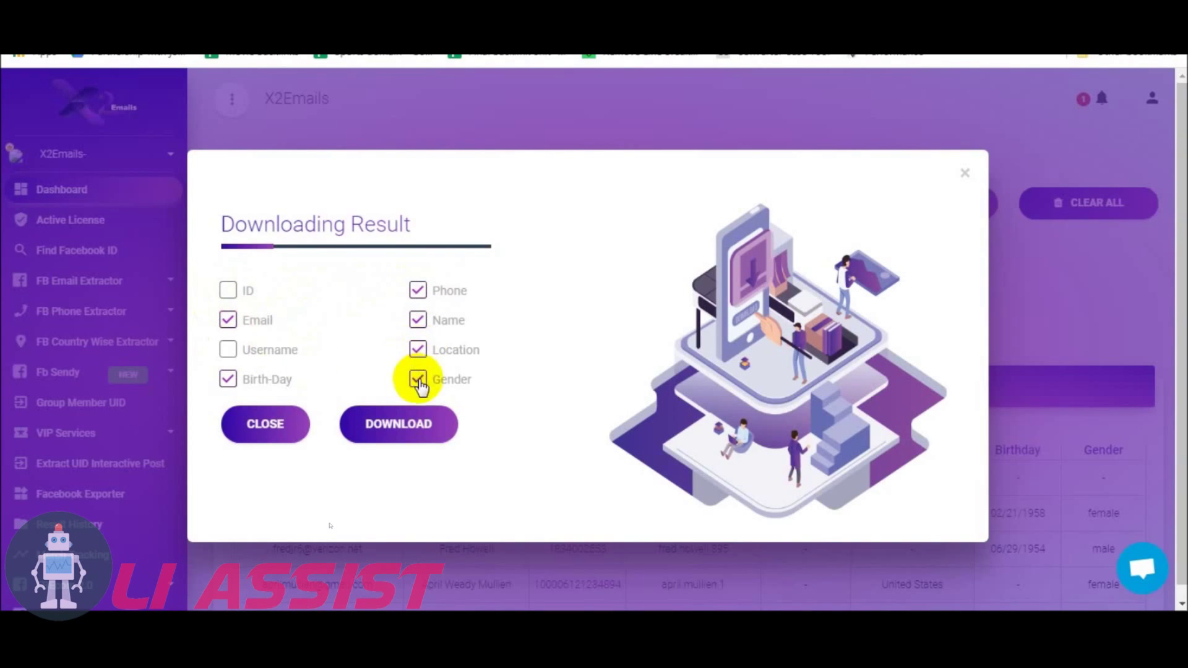
left_click(410, 435)
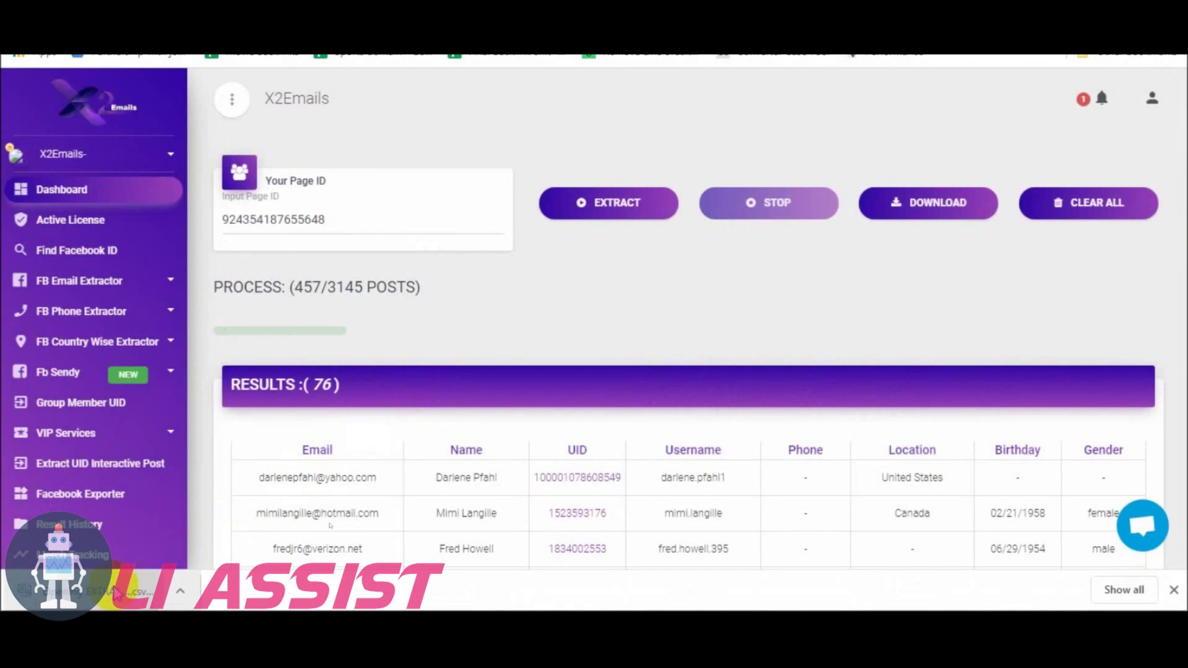
left_click(135, 554)
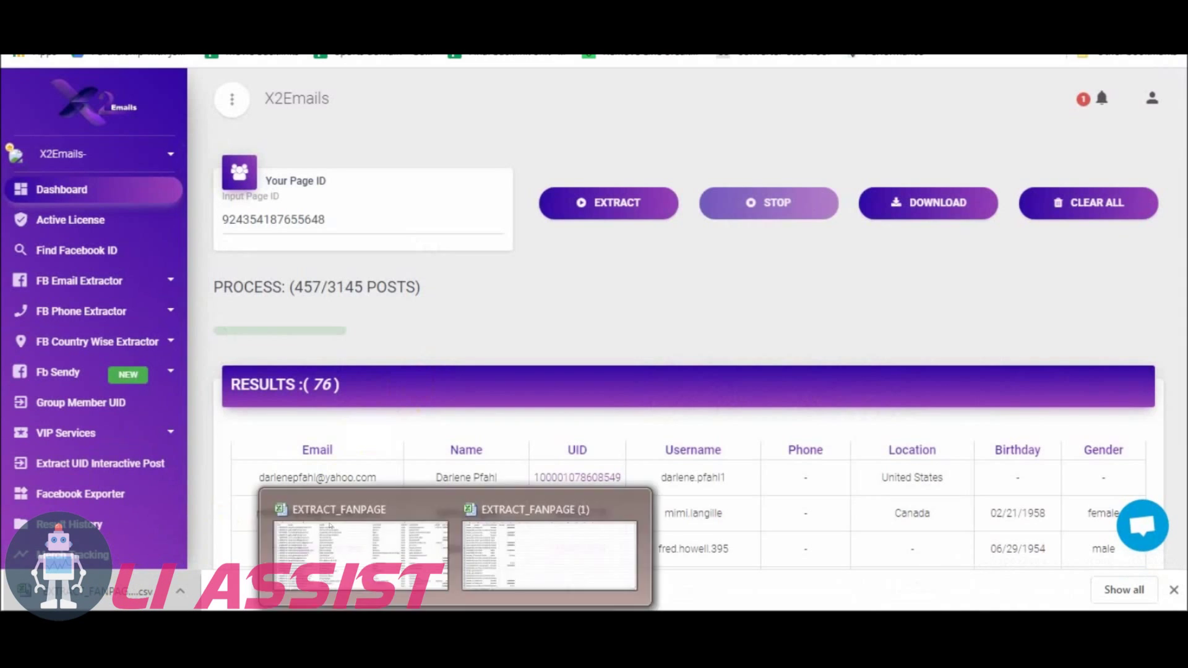
Autofit the Email and Name columns in the EXTRACT_FANPAGE (1) sheet and review the rows
left_click(486, 518)
double_click(78, 129)
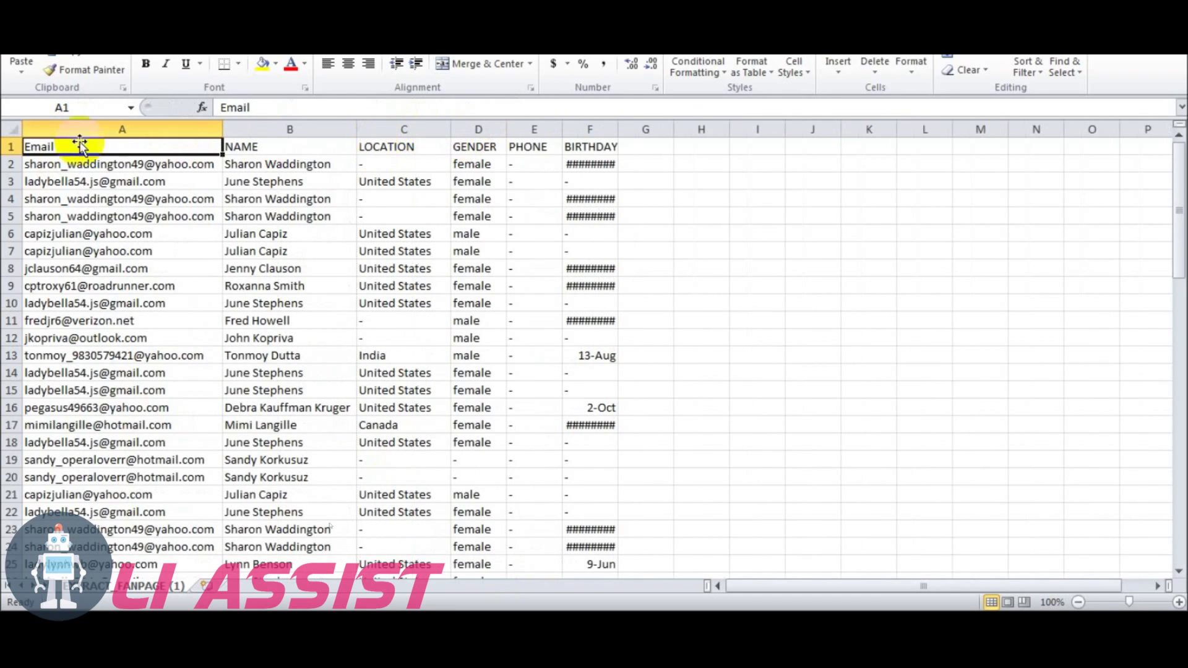
left_click(115, 129)
scroll(106, 180, "down", 13)
scroll(109, 183, "up", 5)
scroll(109, 183, "up", 8)
left_click(396, 182)
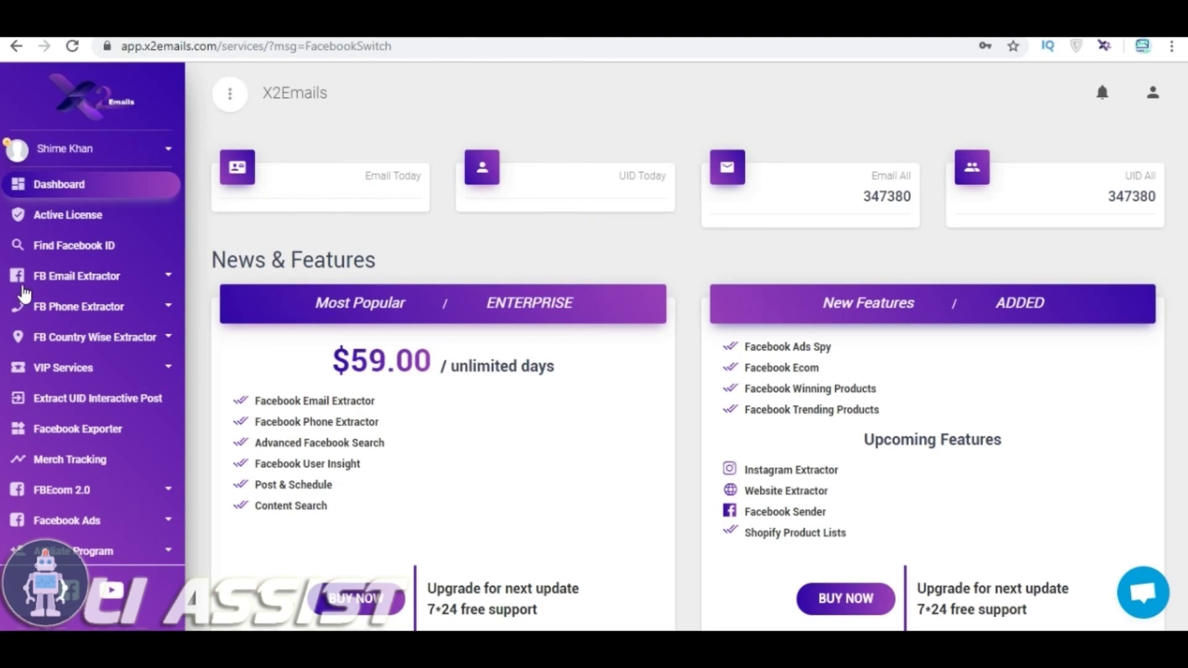
Choose Group Extractor under FB Email Extractor in the sidebar
left_click(50, 276)
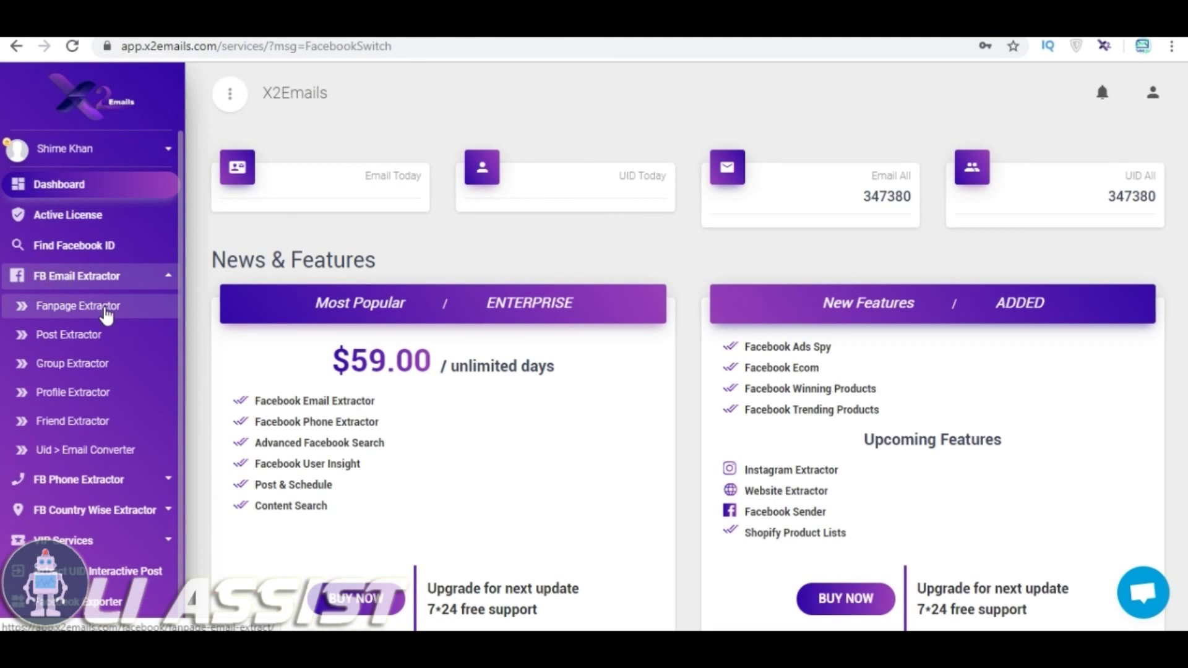
left_click(119, 369)
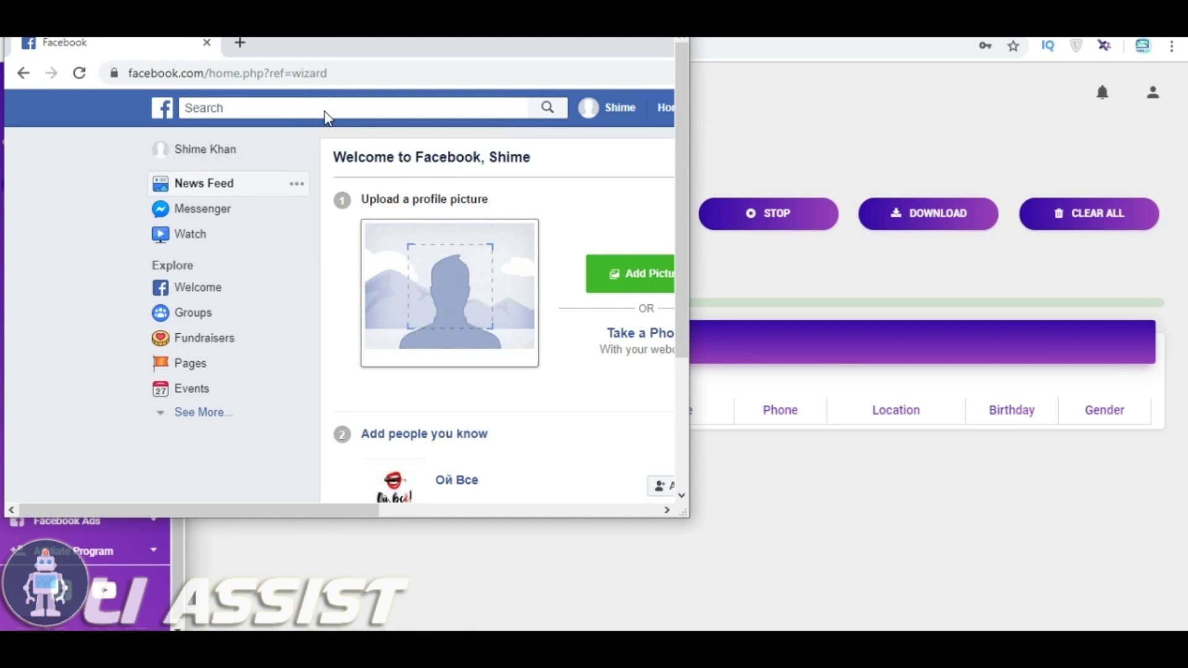
Search Facebook for 'weight loss' and filter the results to groups
left_click(286, 108)
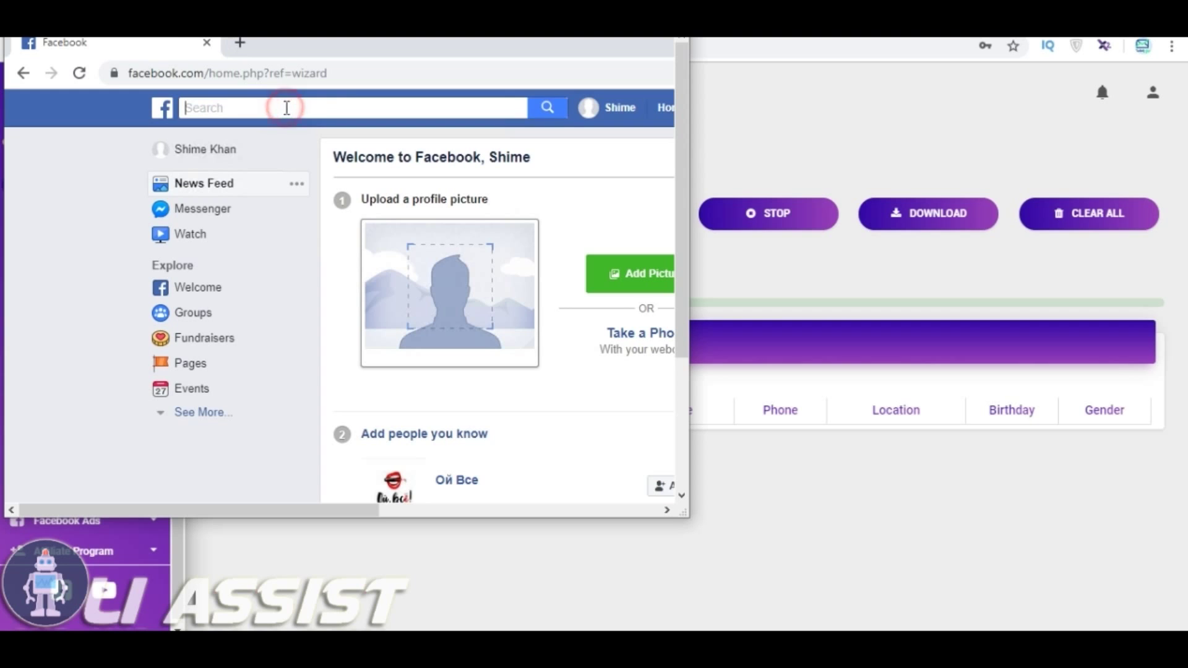
type("weight loss")
key("Return")
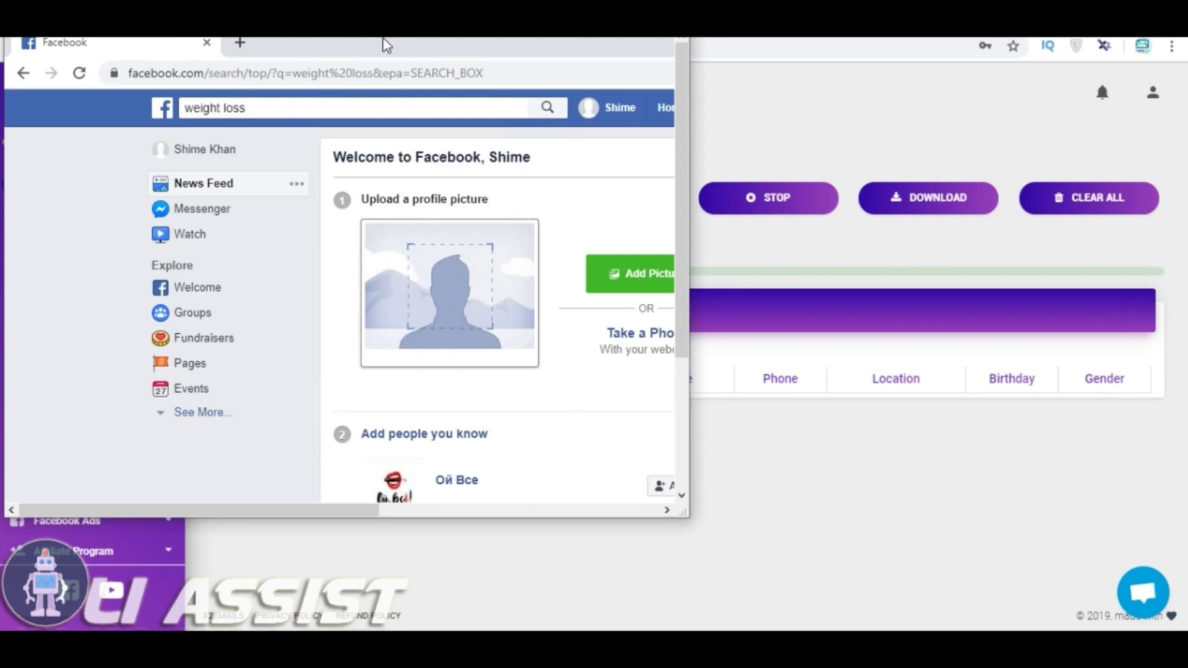
double_click(384, 40)
left_click(887, 230)
left_click_drag(922, 266, 1130, 265)
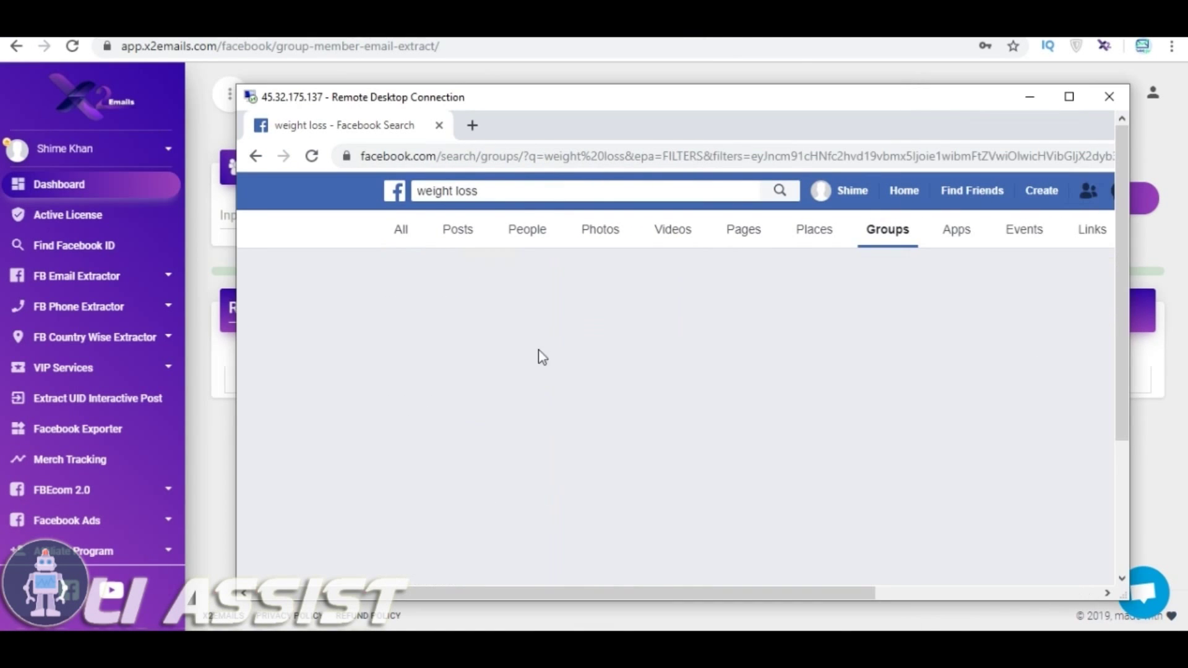
Open the weight loss products advertising group and copy its ID from the address bar
left_click(711, 393)
double_click(592, 156)
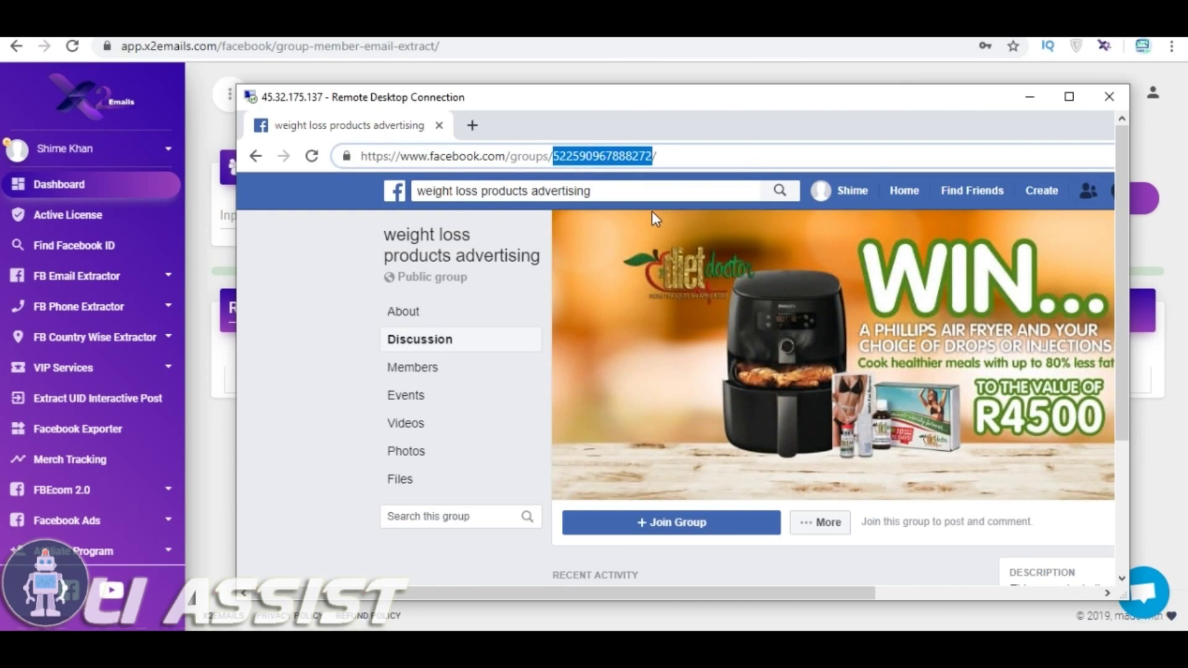
right_click(606, 156)
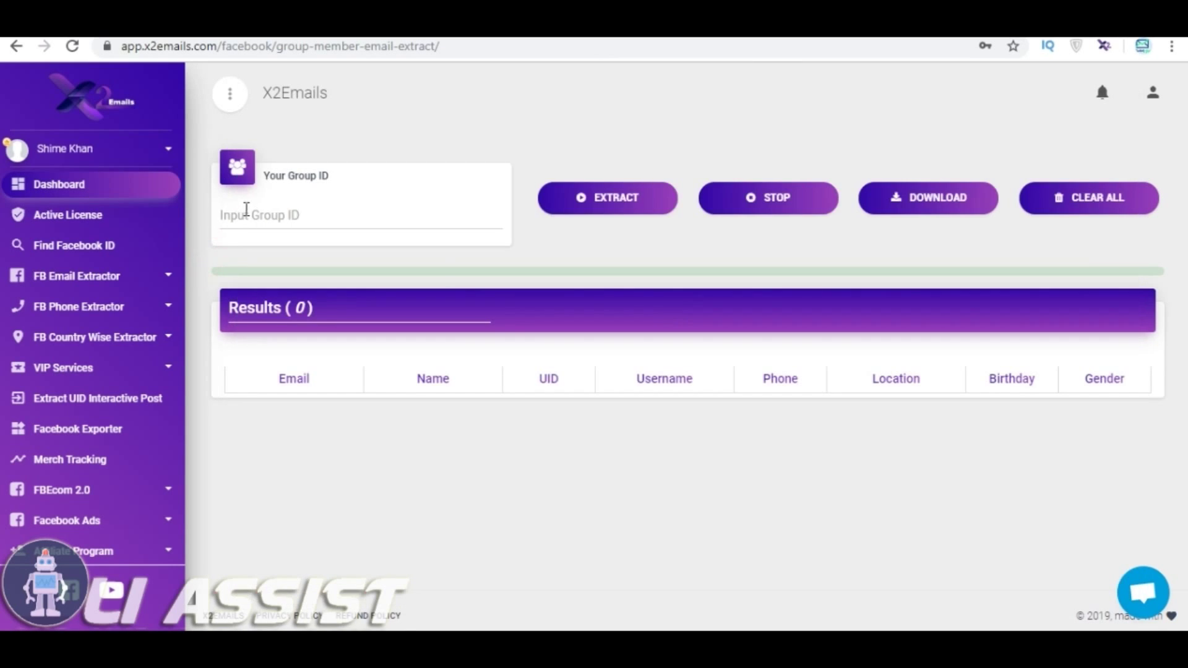
left_click(244, 210)
right_click(245, 212)
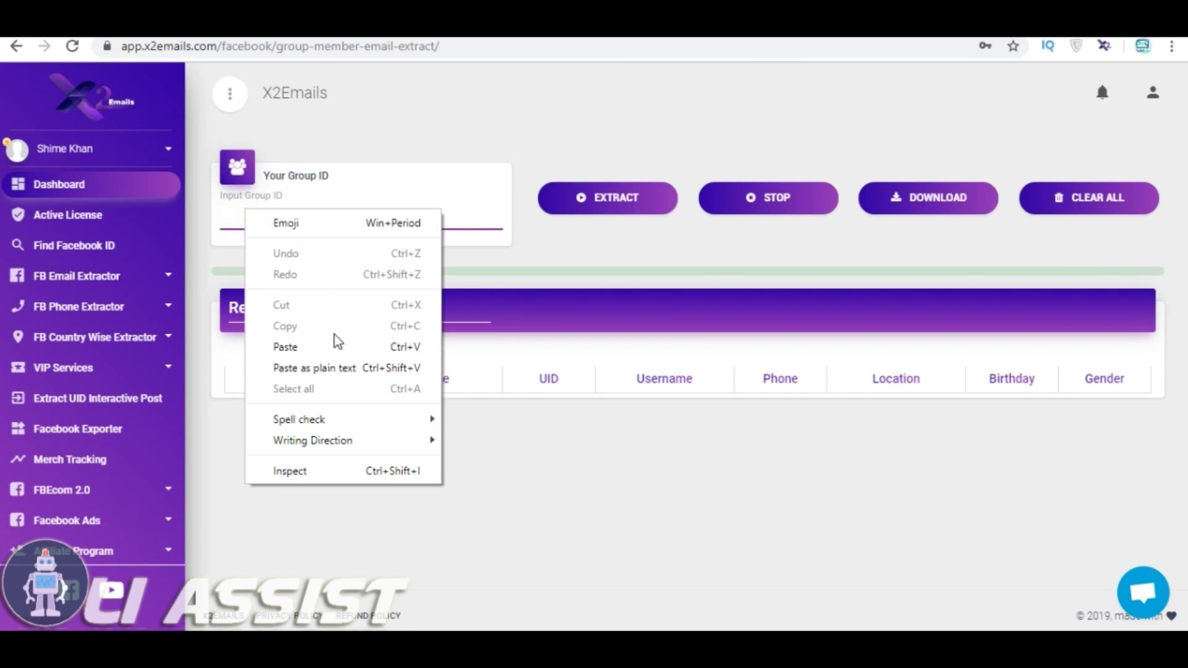
left_click(332, 342)
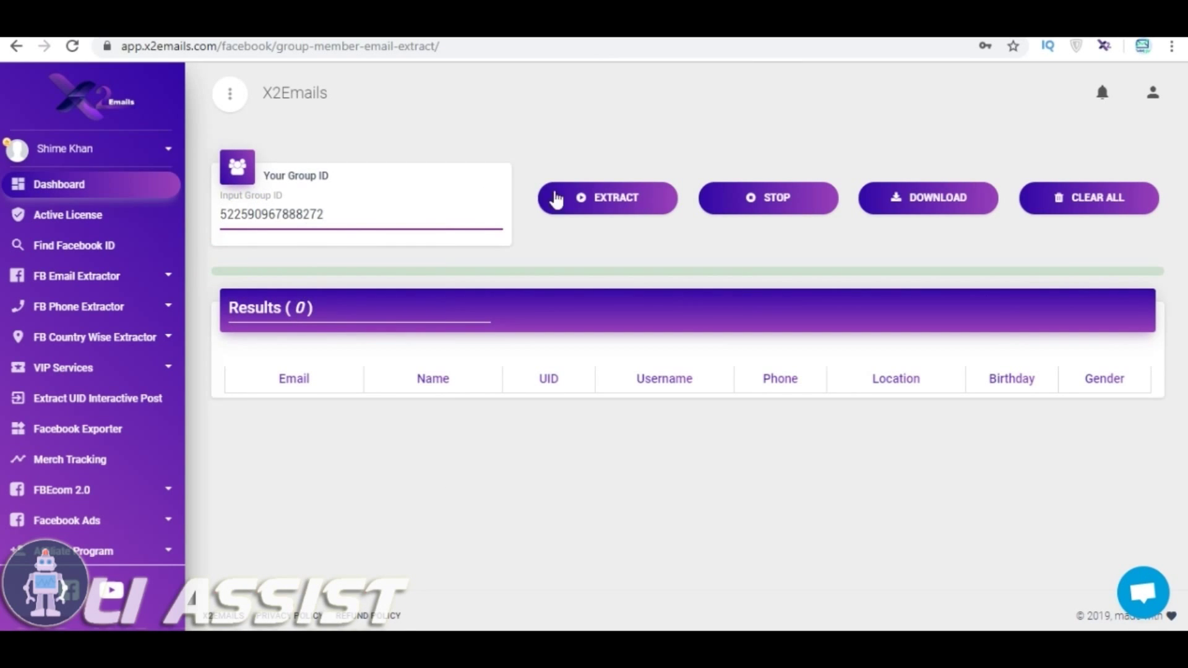
left_click(596, 194)
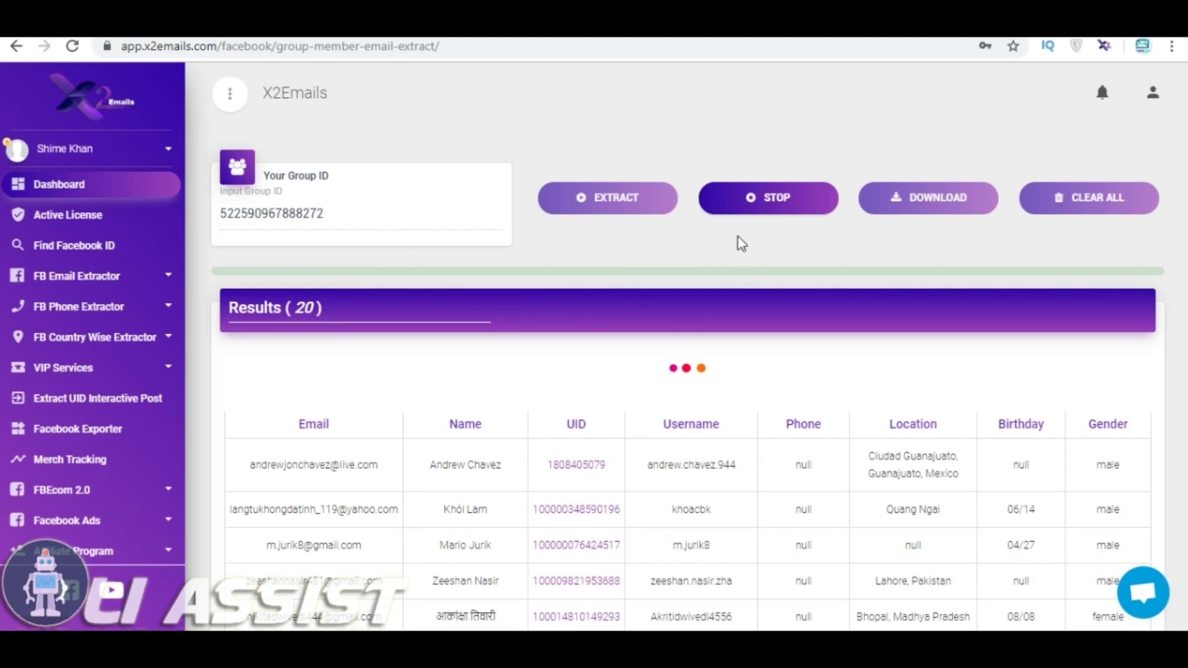
Stop the extraction at 61 results and download them as a CSV
left_click(743, 198)
left_click(896, 199)
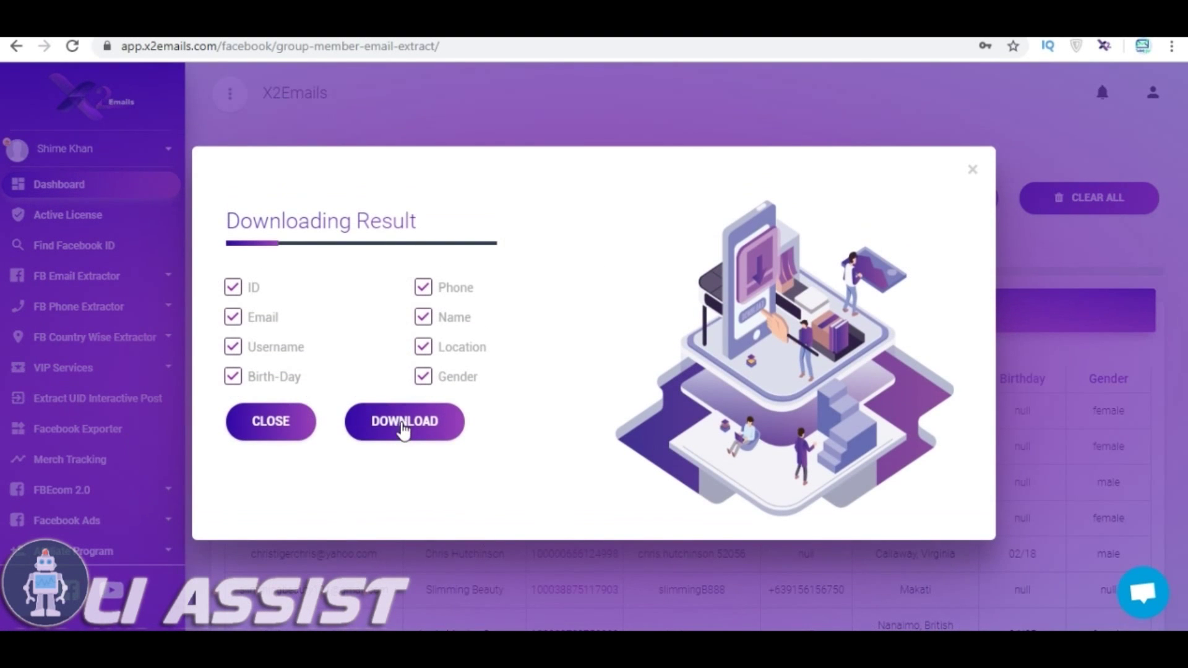
left_click(403, 427)
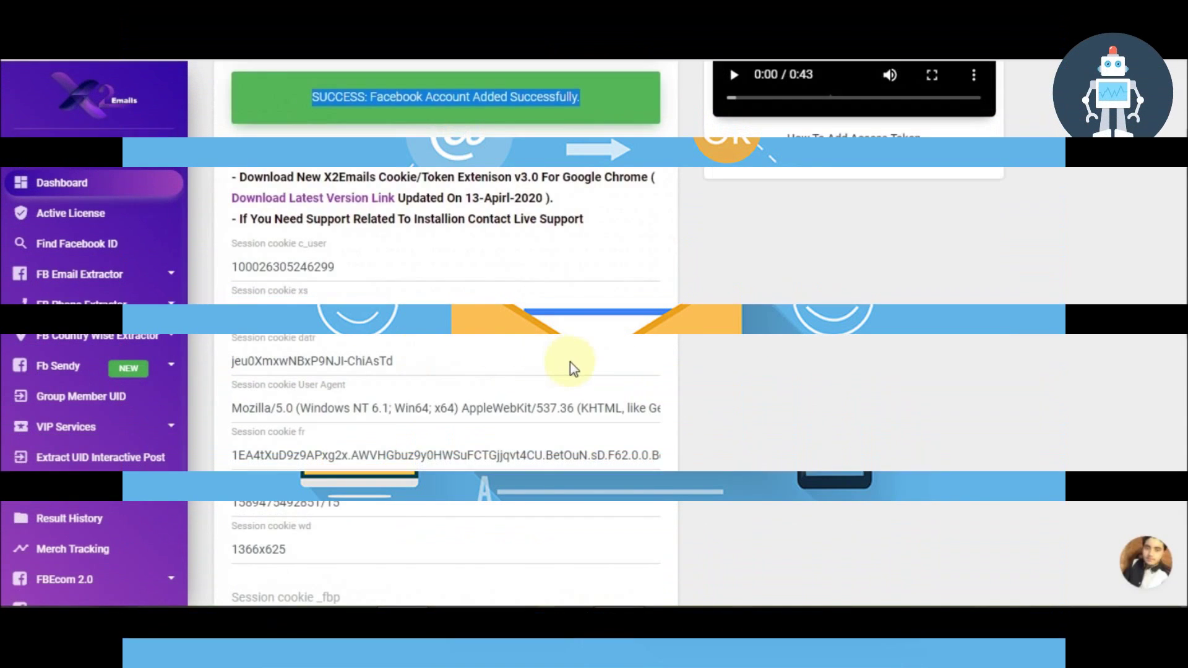
Expand FB Email Extractor and open the Post Extractor page
scroll(570, 361, "down", 3)
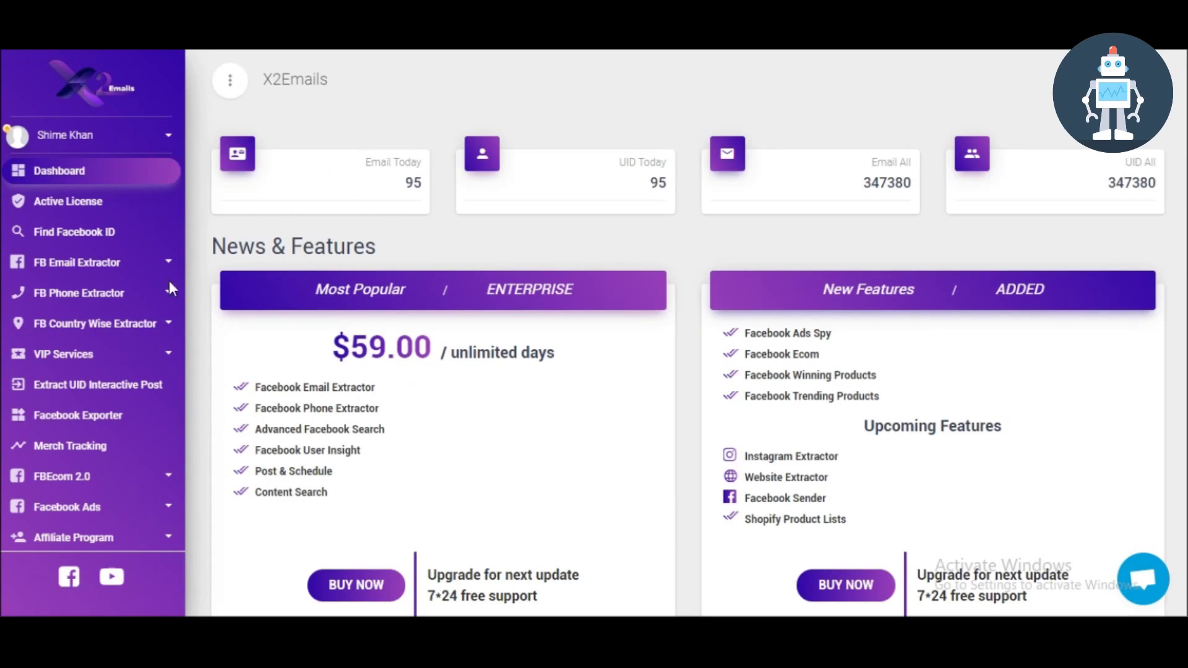
left_click(118, 267)
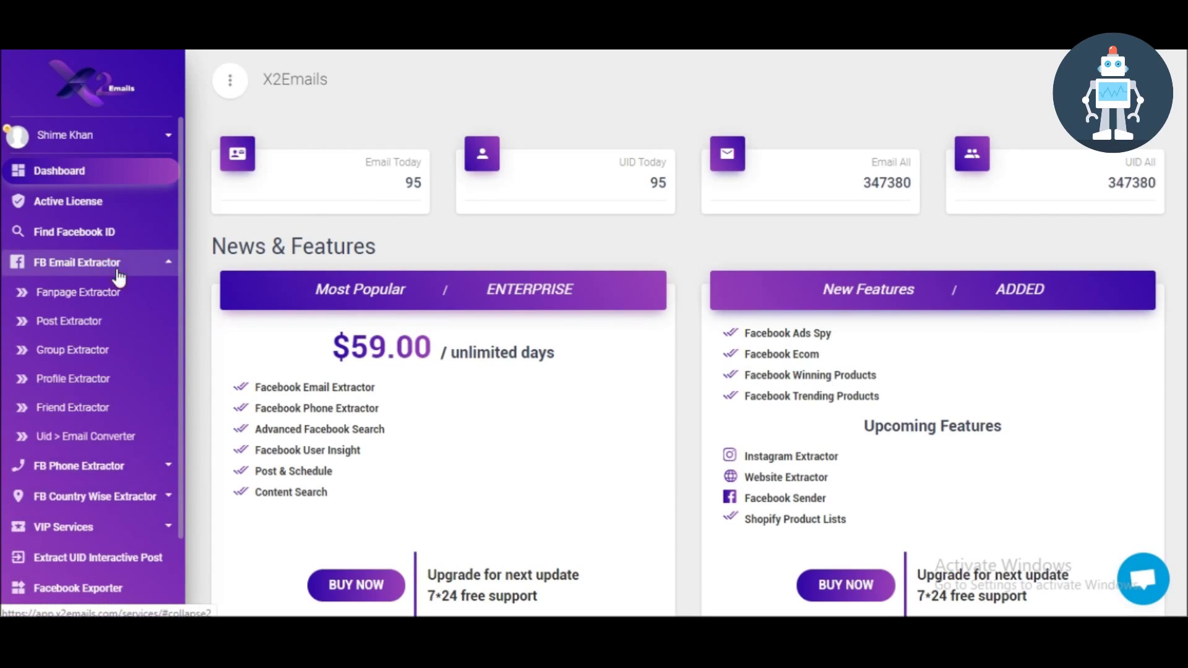
left_click(82, 328)
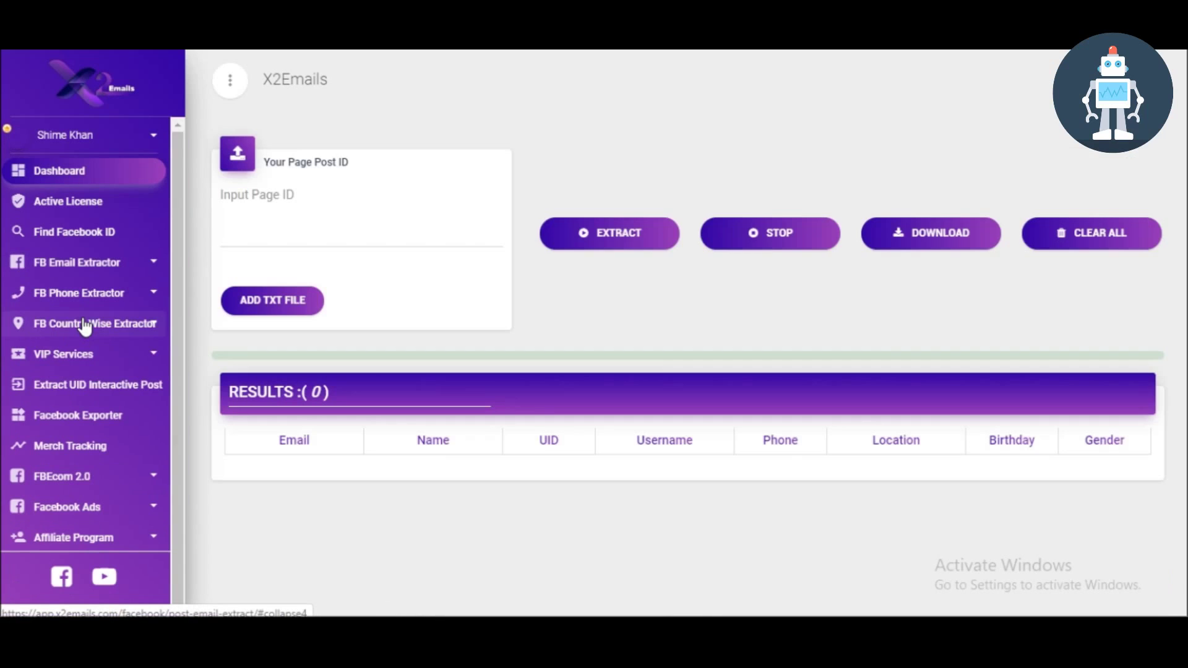
Copy the glowing moon necklaces post's ID from the Facebook address bar
key("alt+Tab")
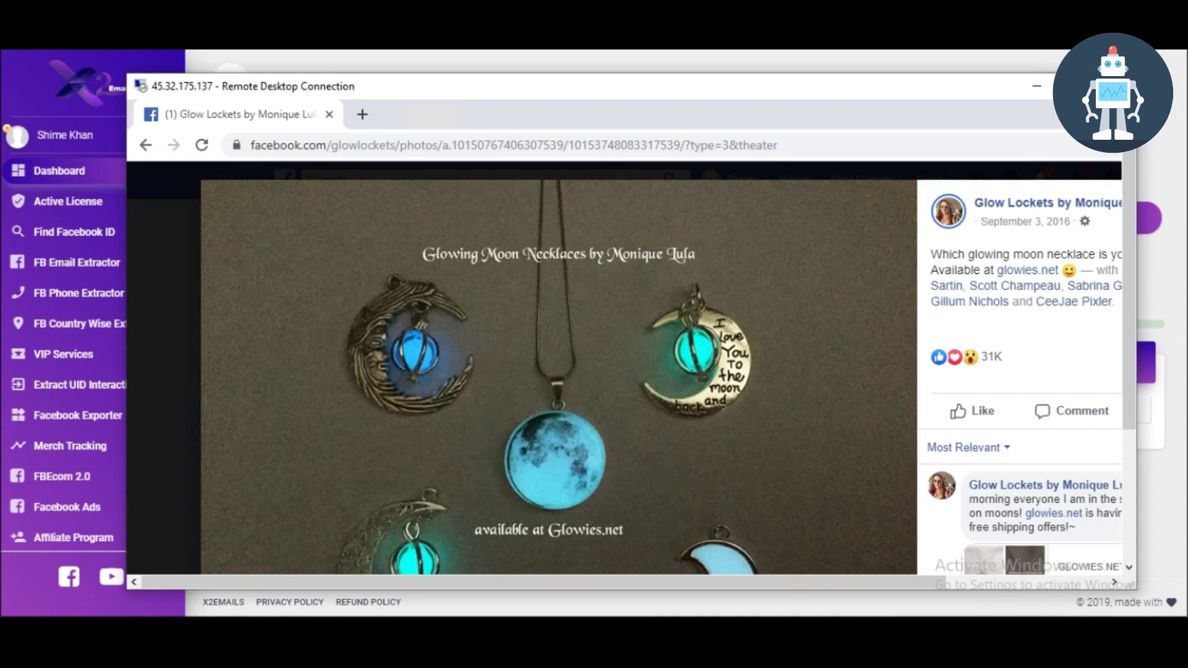
double_click(618, 147)
key("ctrl+c")
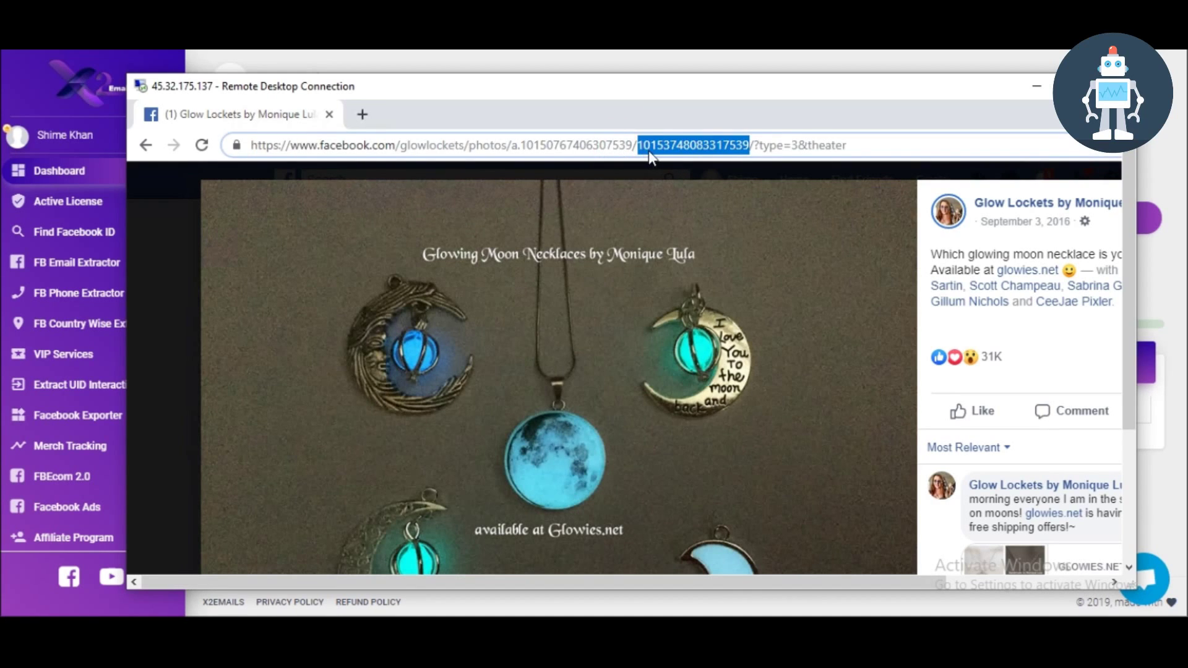
right_click(649, 150)
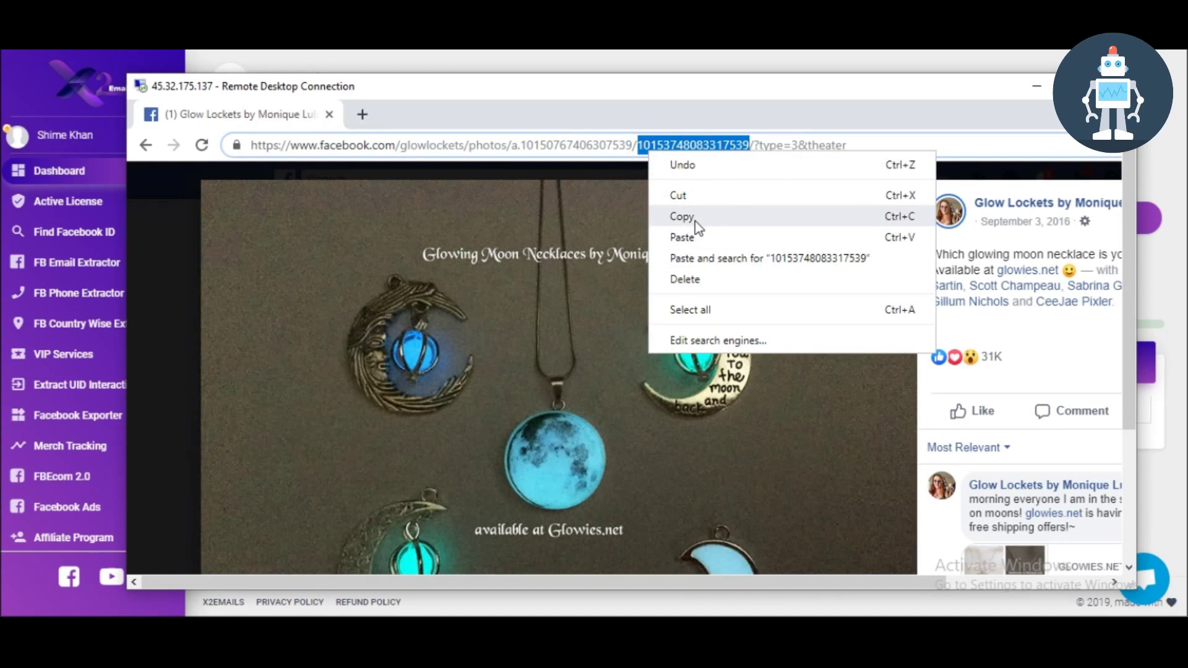
left_click(484, 67)
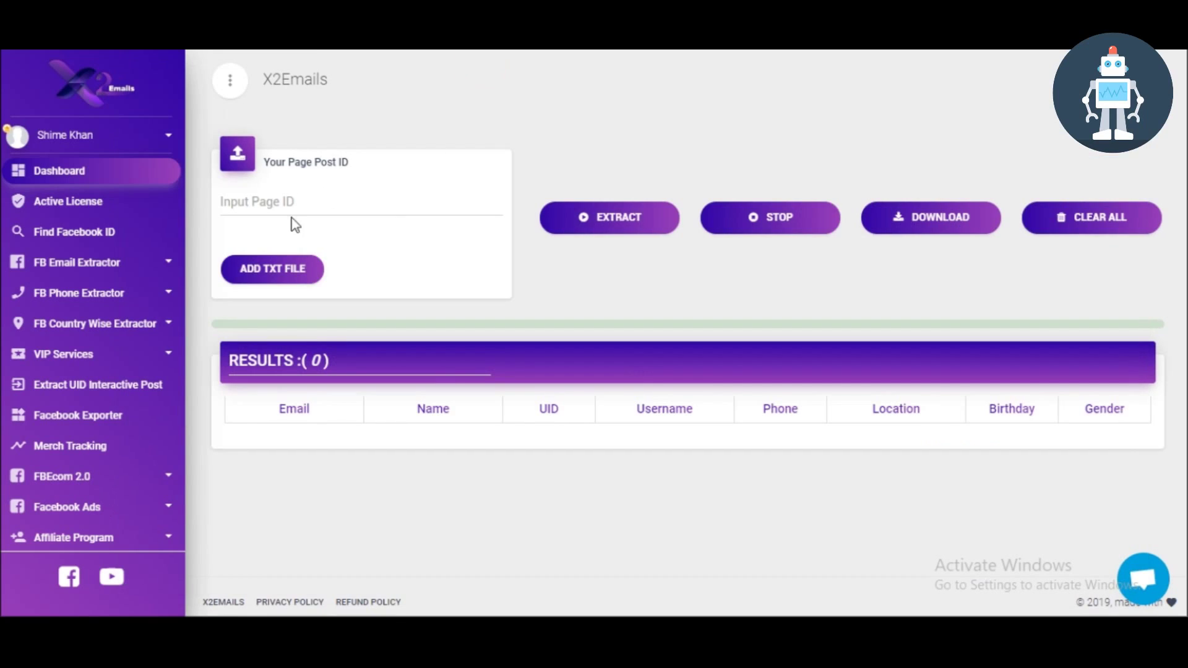
left_click(265, 212)
right_click(265, 213)
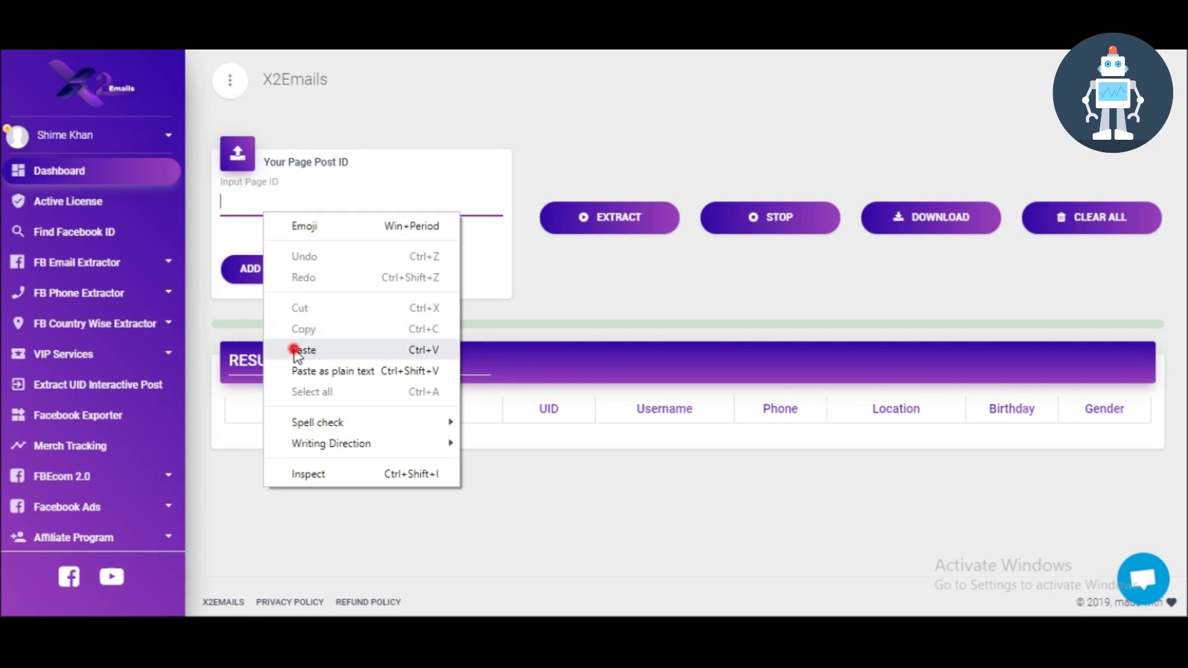
left_click(292, 347)
left_click(601, 224)
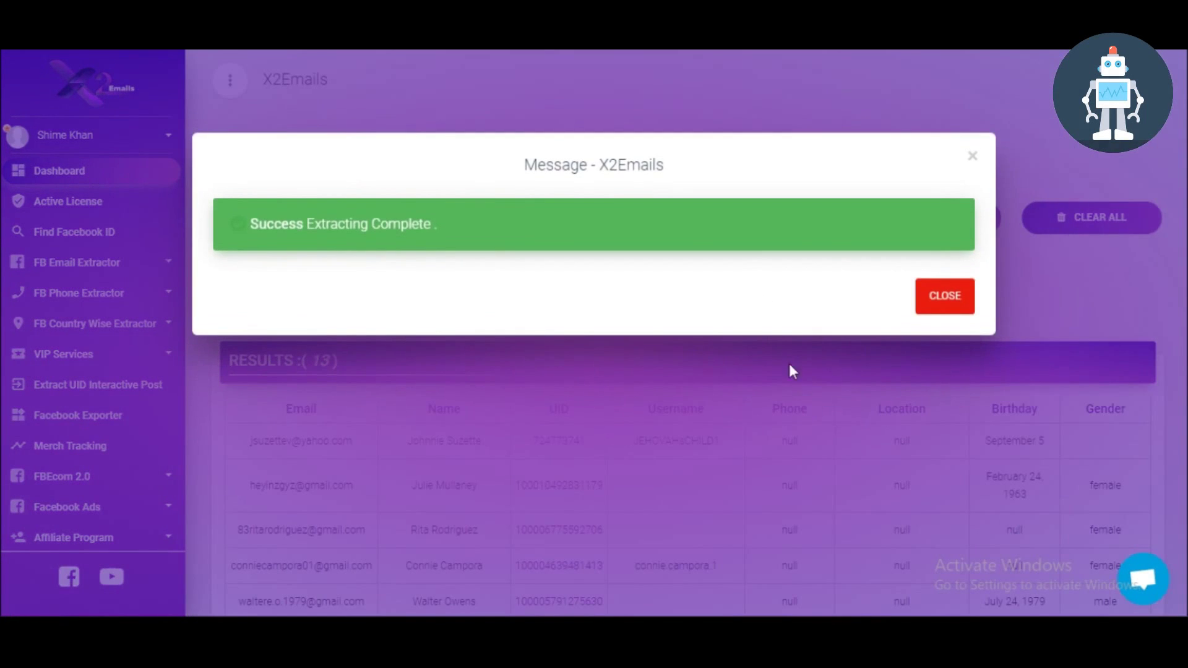
left_click(789, 363)
Download the 13 results and open EXTRACT_FANPAGE_V4.csv in Excel
left_click(910, 219)
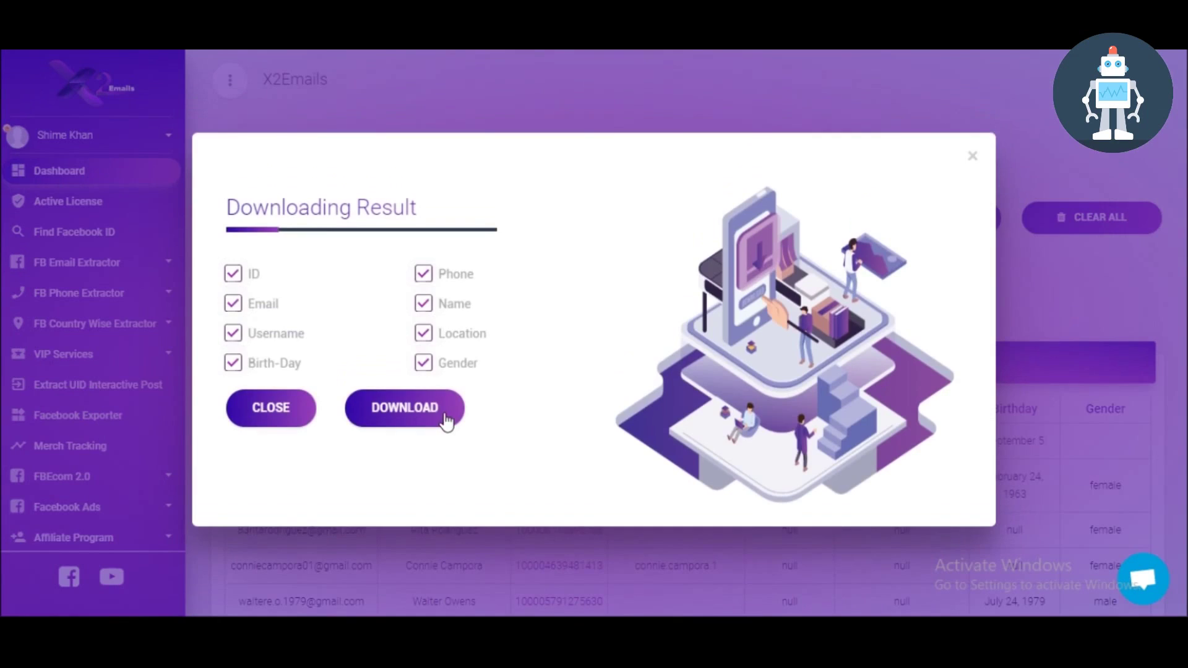
left_click(447, 422)
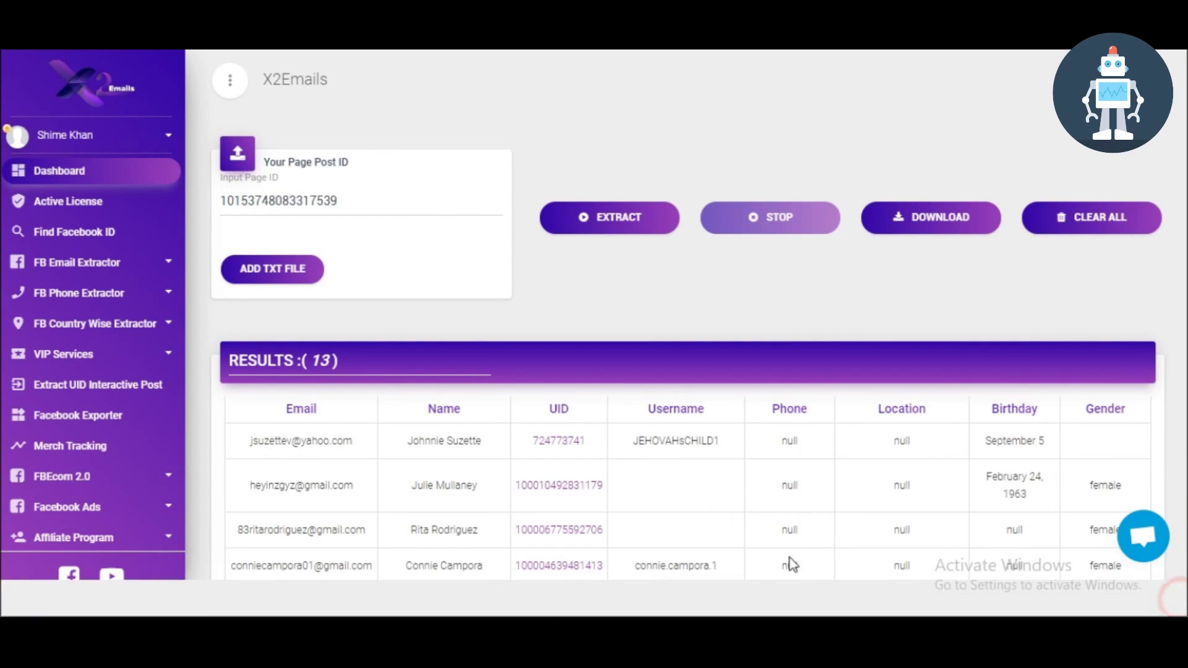
left_click(1174, 600)
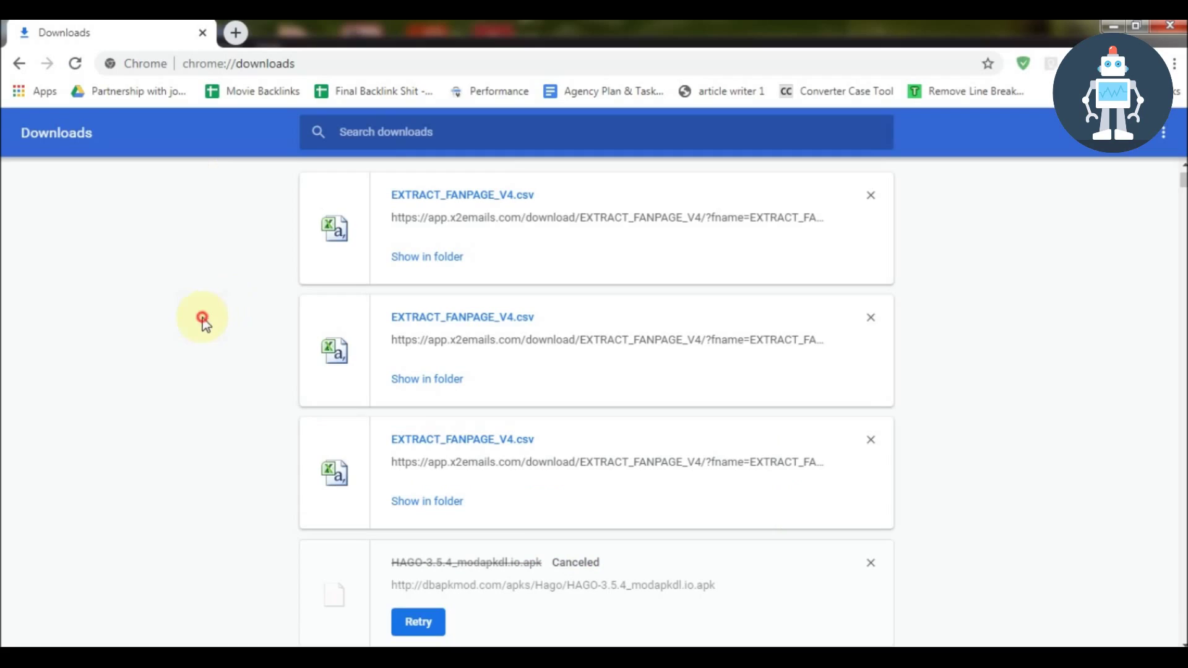
left_click(455, 197)
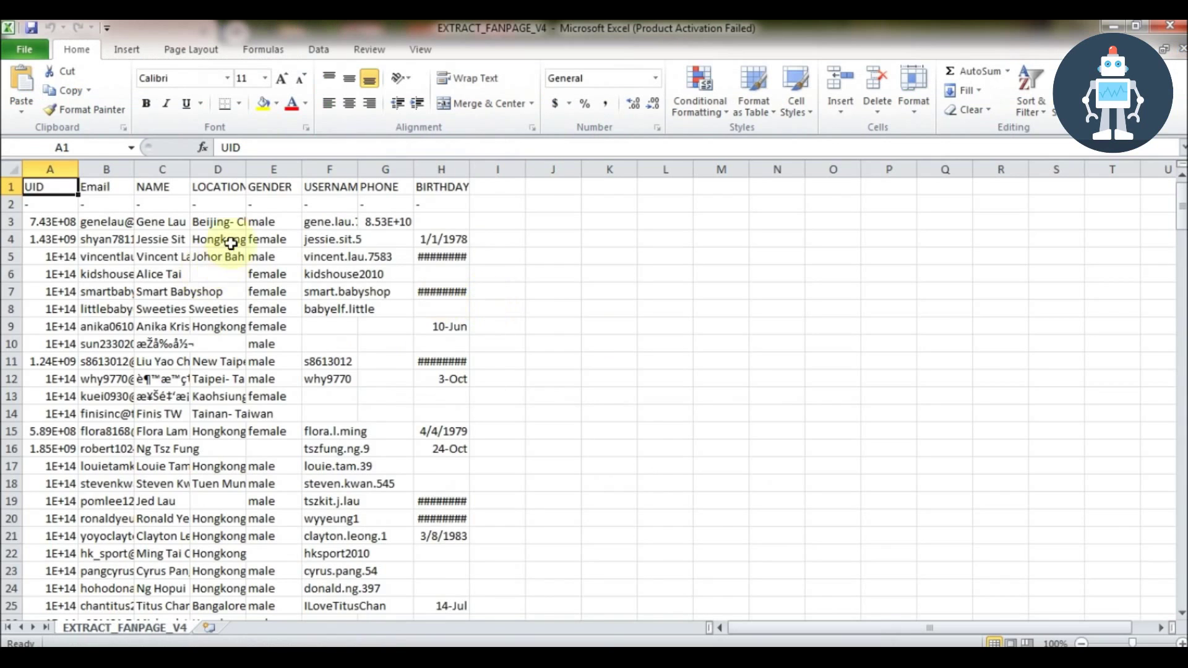
left_click(186, 203)
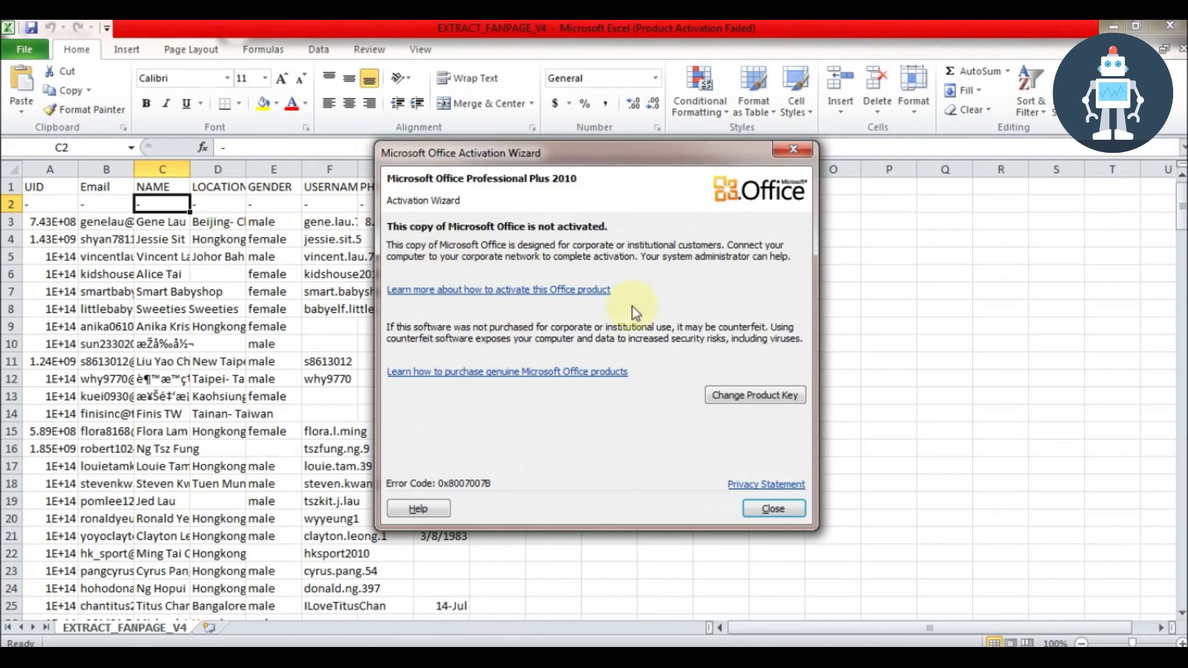
Dismiss the Office activation warning and auto-fit columns C, B and A to their contents
left_click(778, 512)
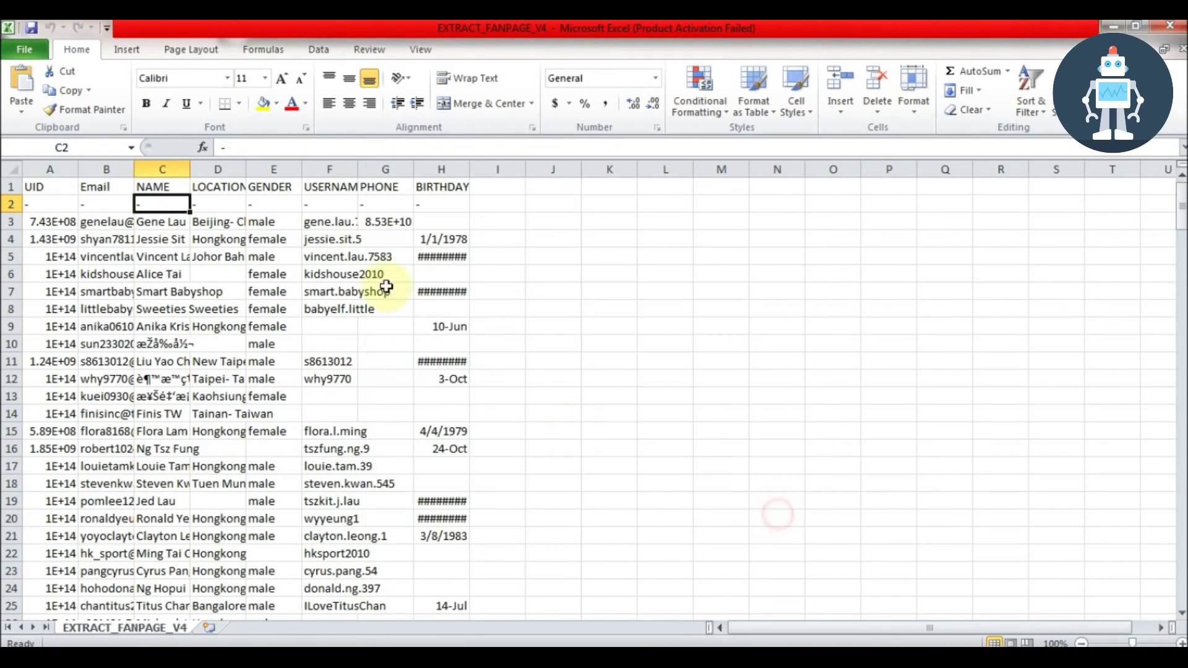
double_click(190, 168)
double_click(131, 168)
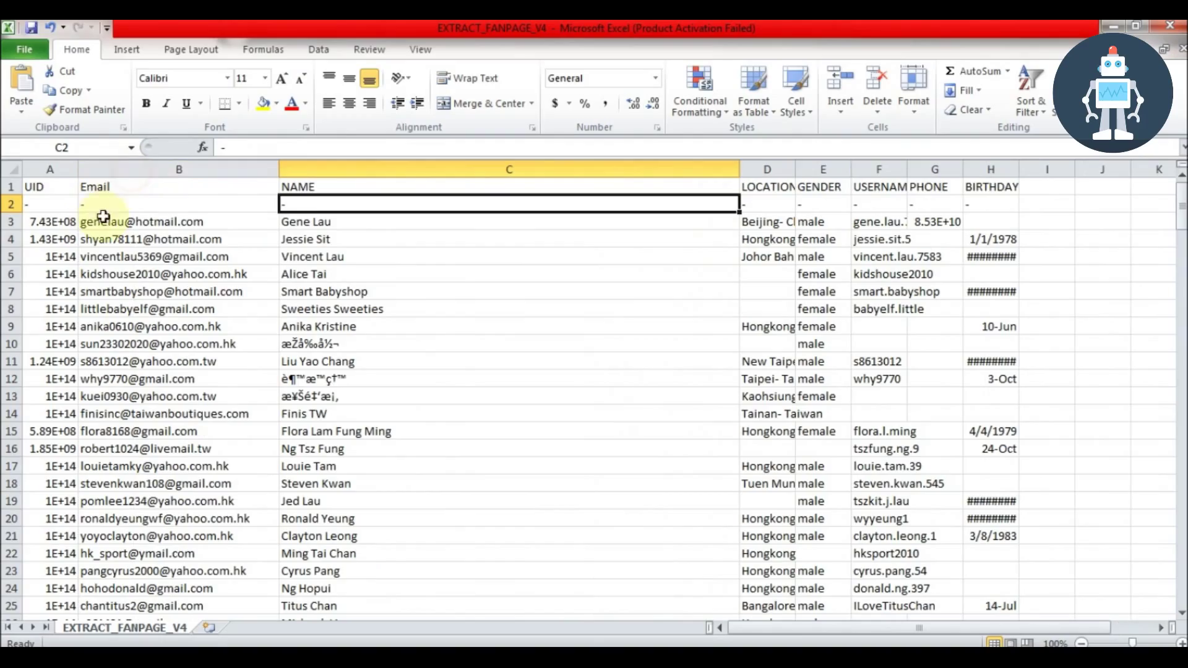
double_click(79, 168)
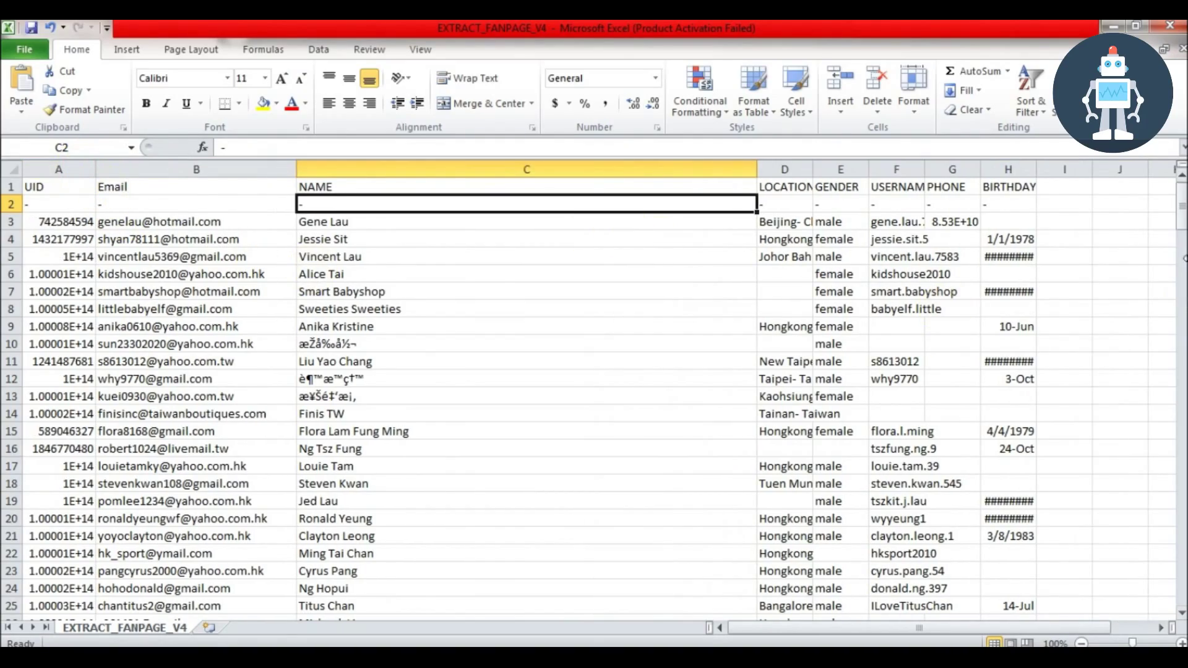